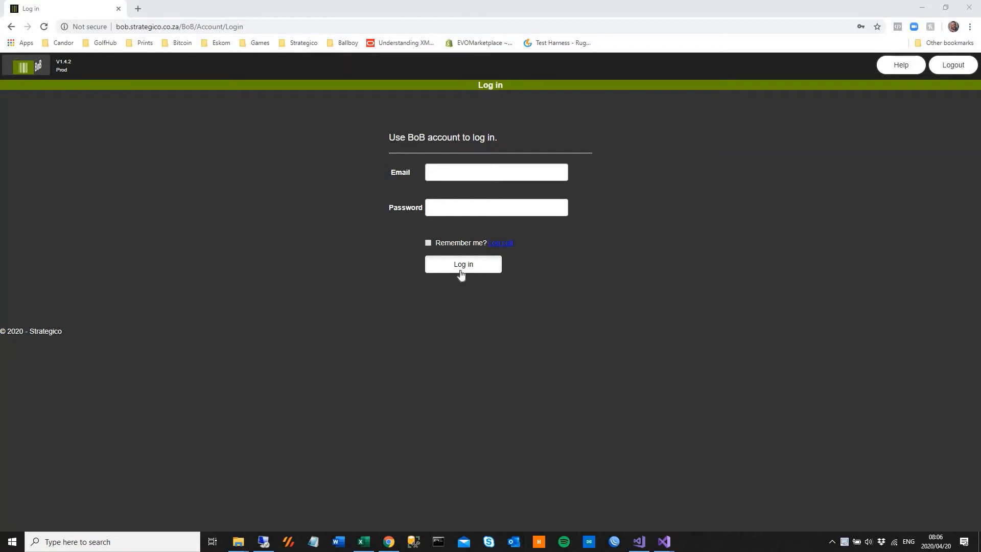
Step: Log in to BoB with the saved Strategico admin account, filling in its e-mail and password
click(498, 169)
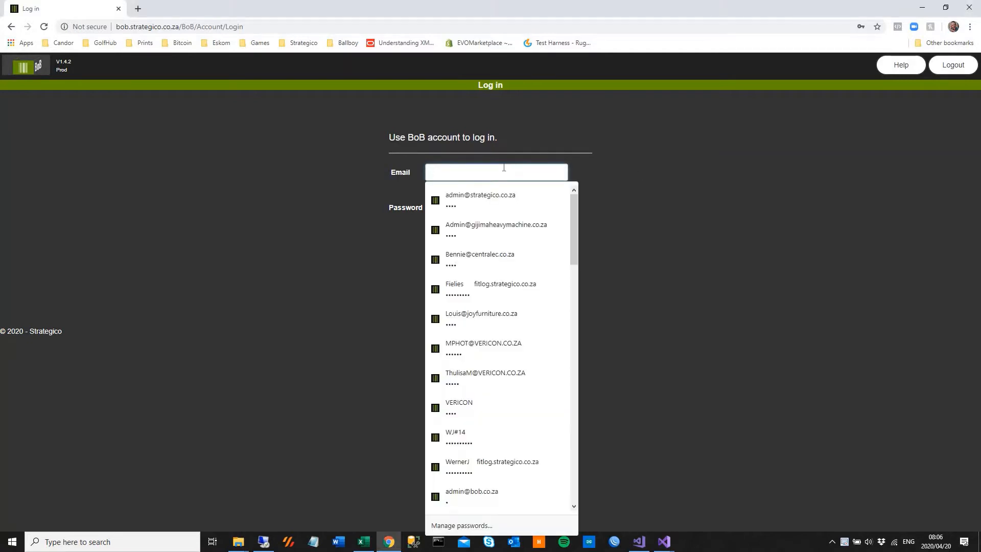
click(488, 197)
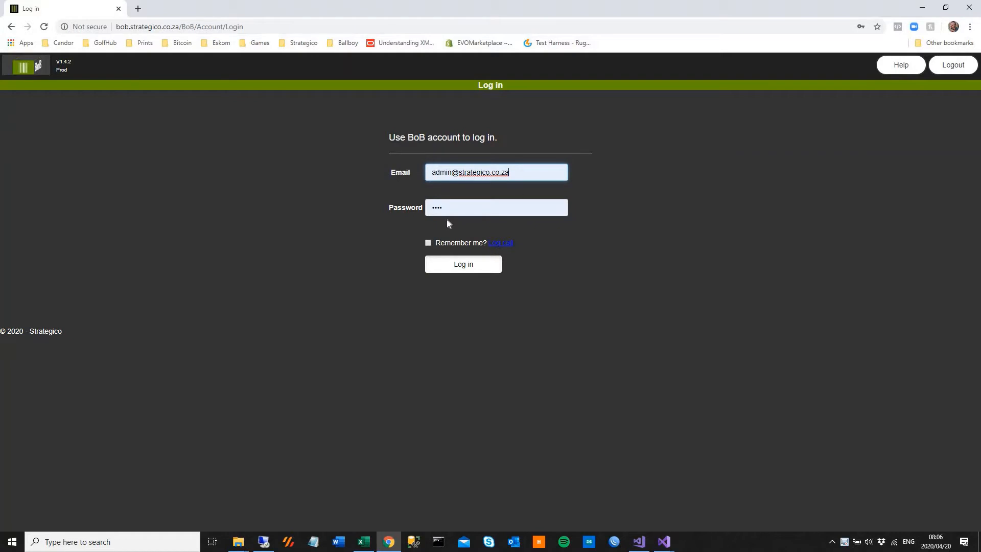
click(455, 272)
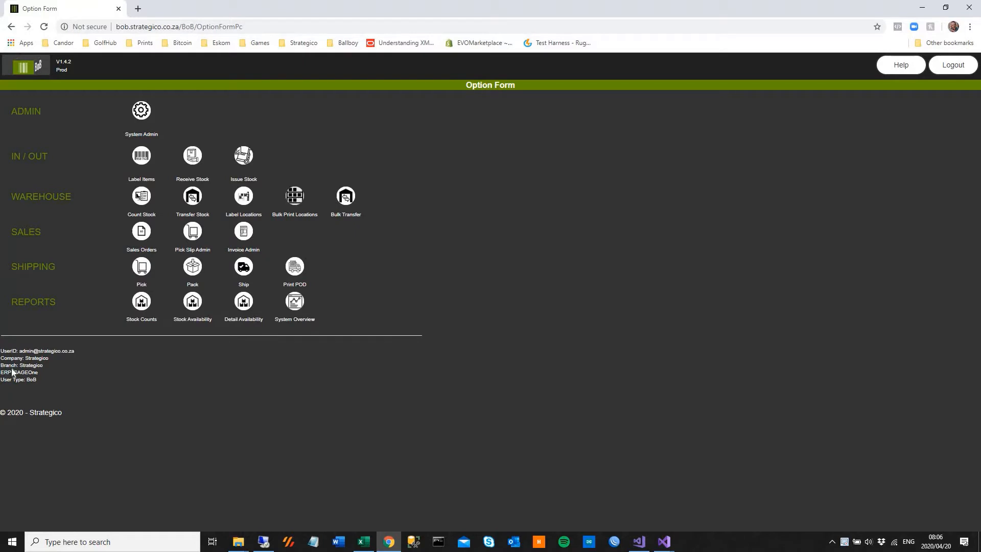
Step: Check the logged-in company and branch details, and open Item Admin within System Admin
drag(8, 365, 60, 371)
double_click(31, 365)
click(139, 112)
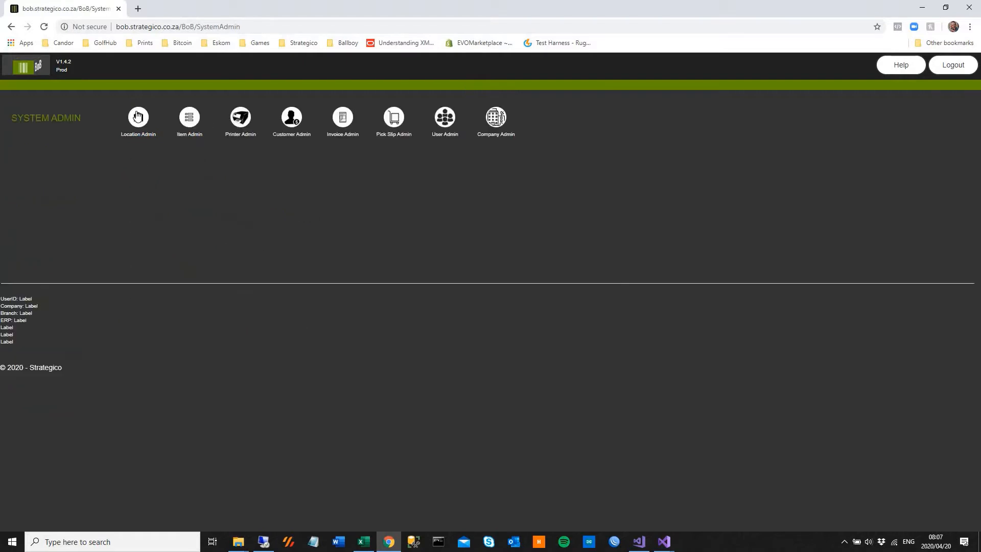
click(189, 117)
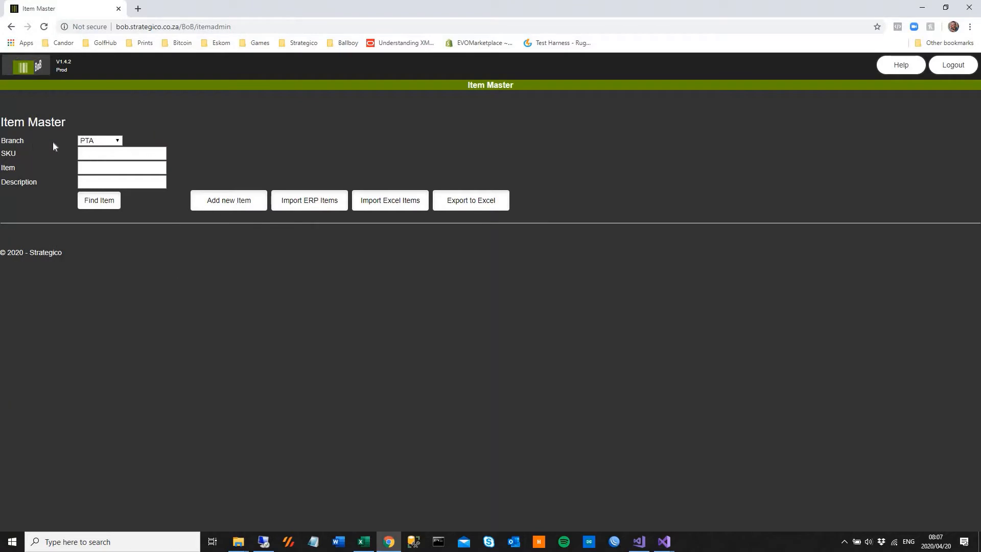
Step: Switch the Item Master branch to Strategico and back to PTA
click(98, 141)
click(96, 160)
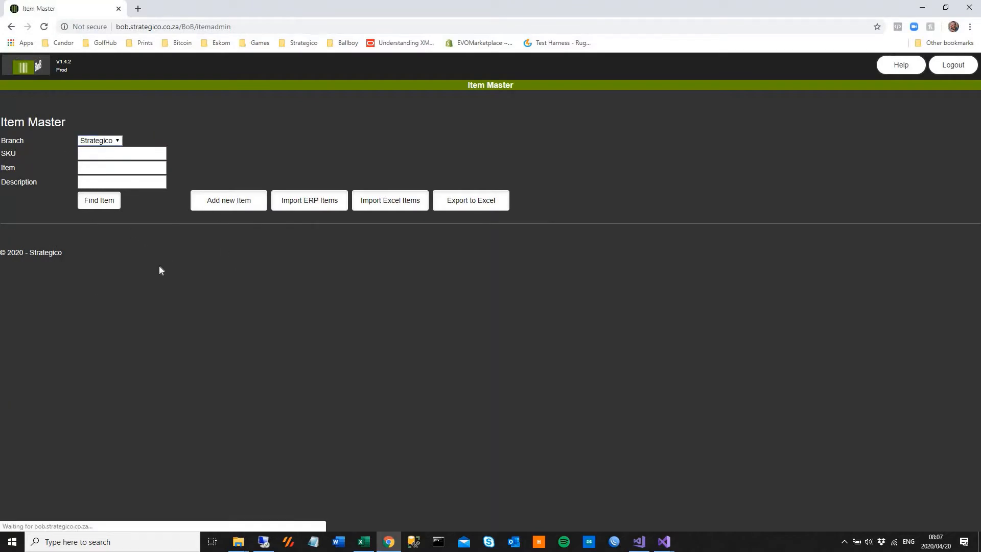
click(97, 145)
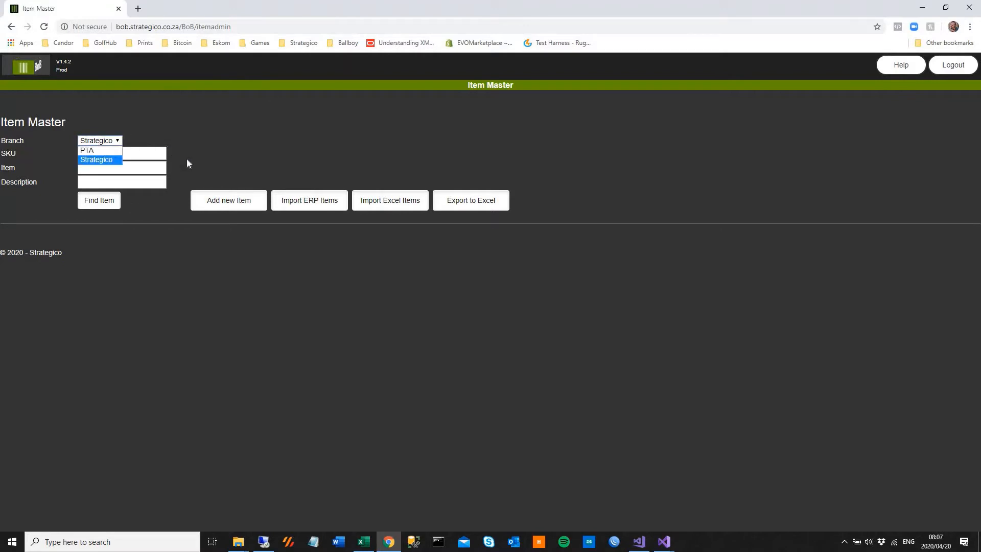
click(90, 150)
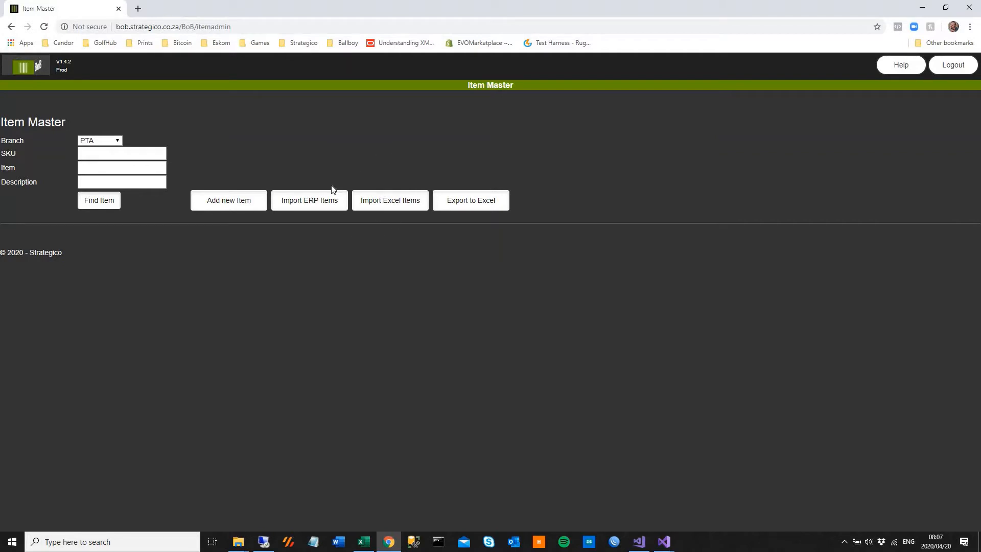
Step: Open the Excel item import page and switch to the TemplateItemMaster.xlsx workbook in Excel
click(389, 203)
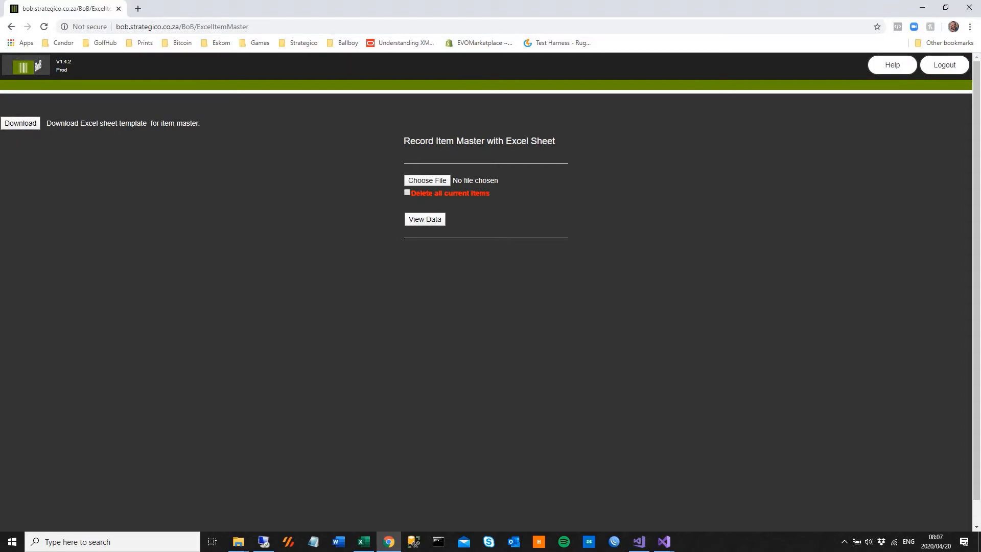
click(364, 542)
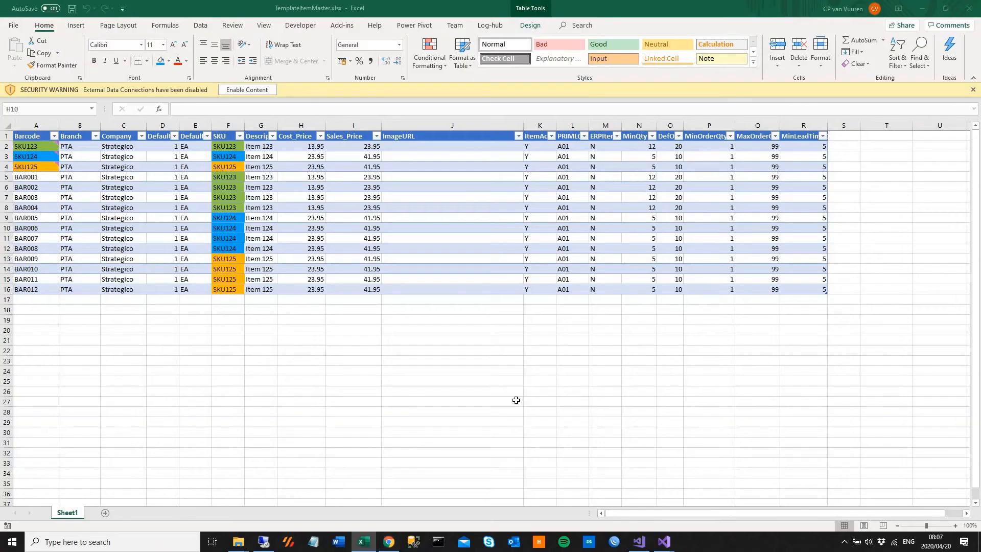
click(452, 398)
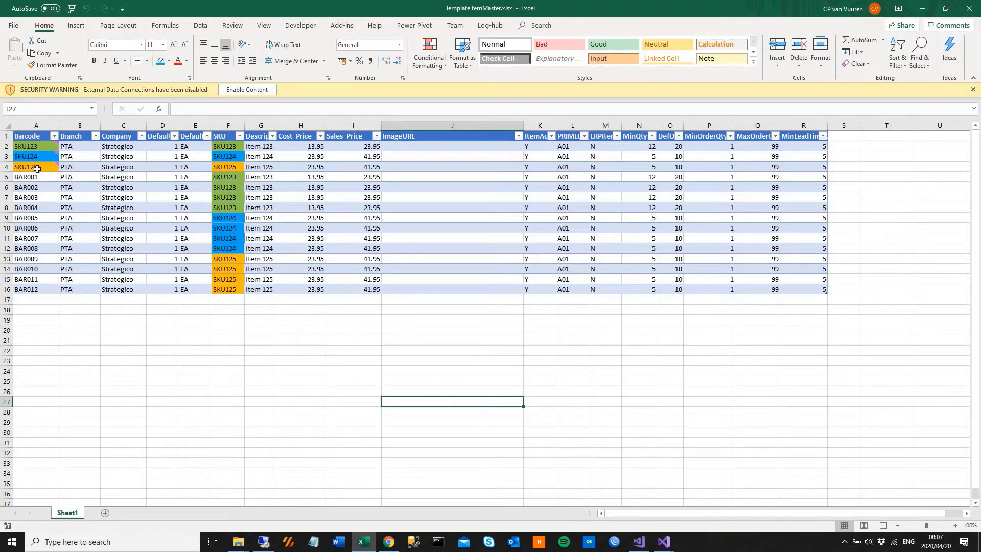
click(389, 208)
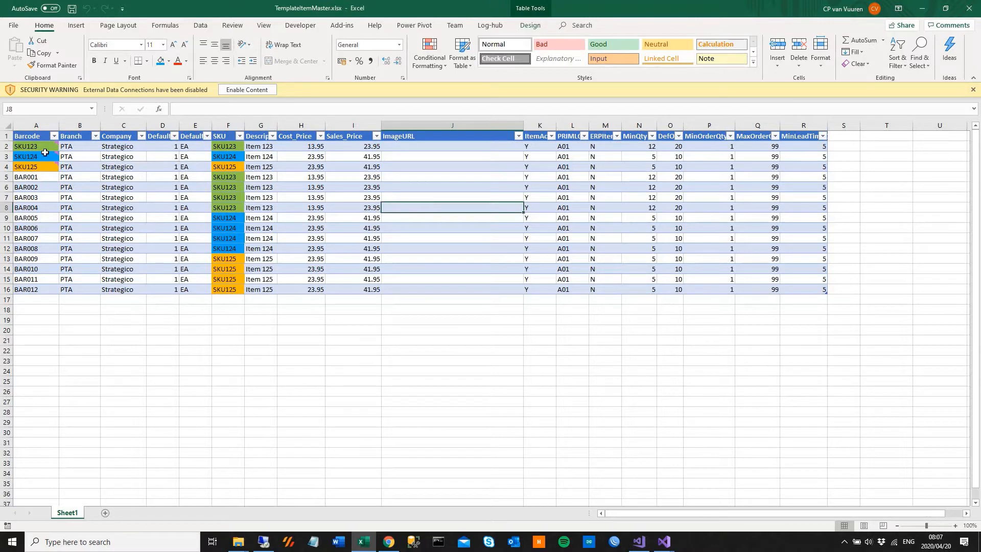
Step: Examine the Barcode, Branch and Company columns of the item template, including the comment on the first barcode
click(28, 148)
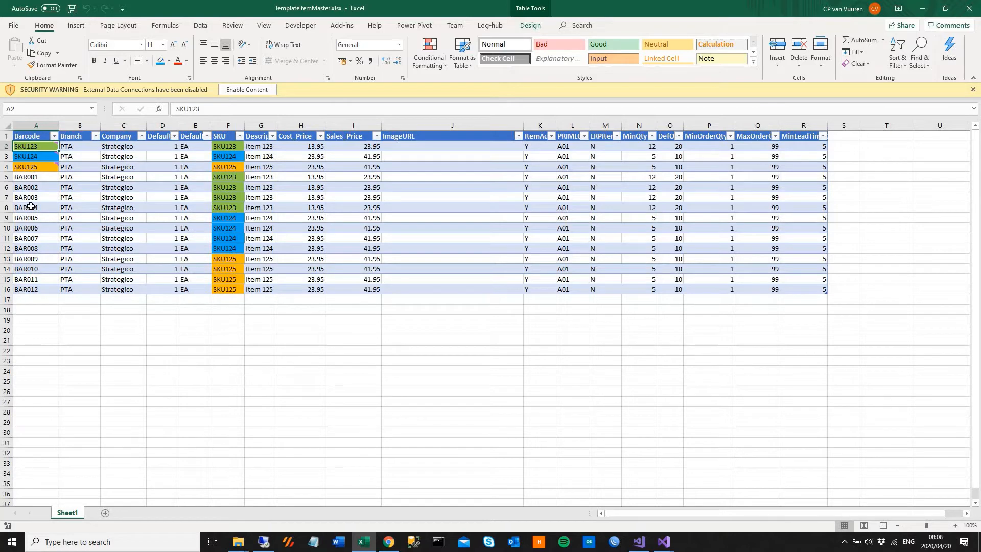
drag(31, 148, 23, 290)
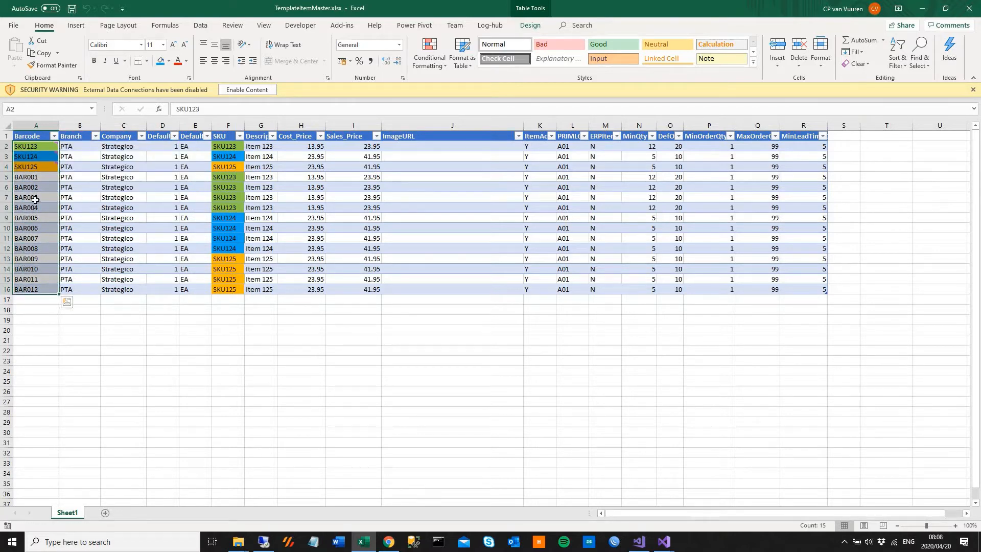
mouse_move(36, 149)
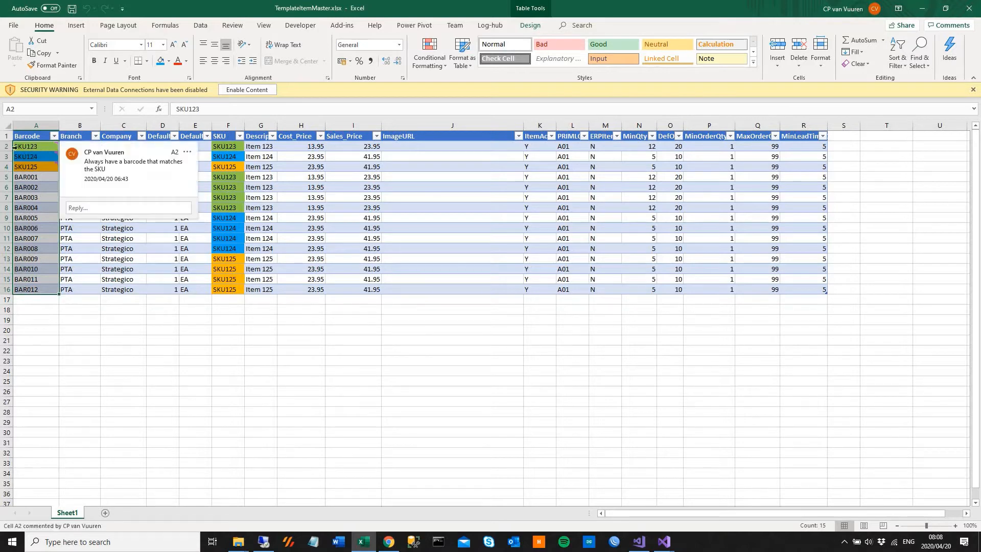
click(31, 147)
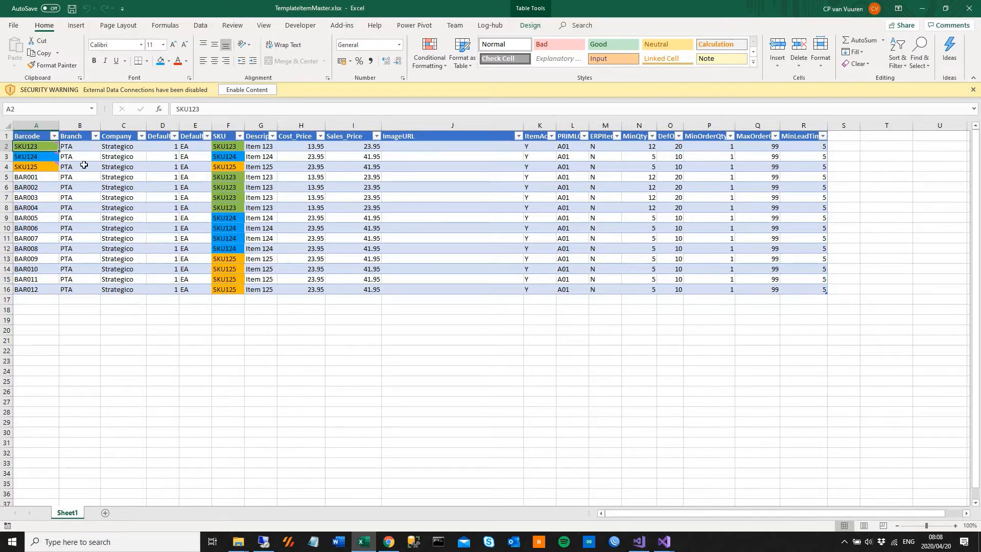
drag(84, 148, 77, 290)
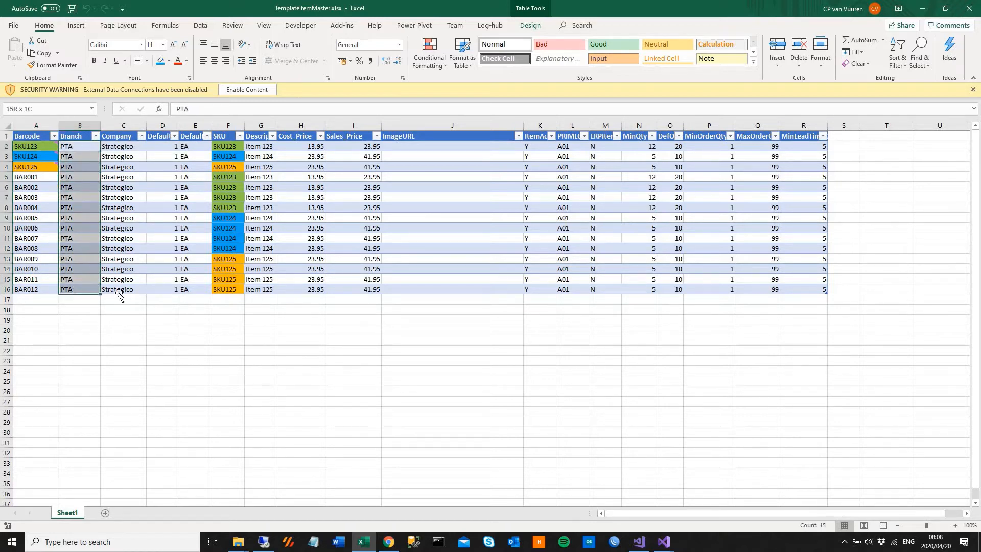
drag(119, 148, 120, 290)
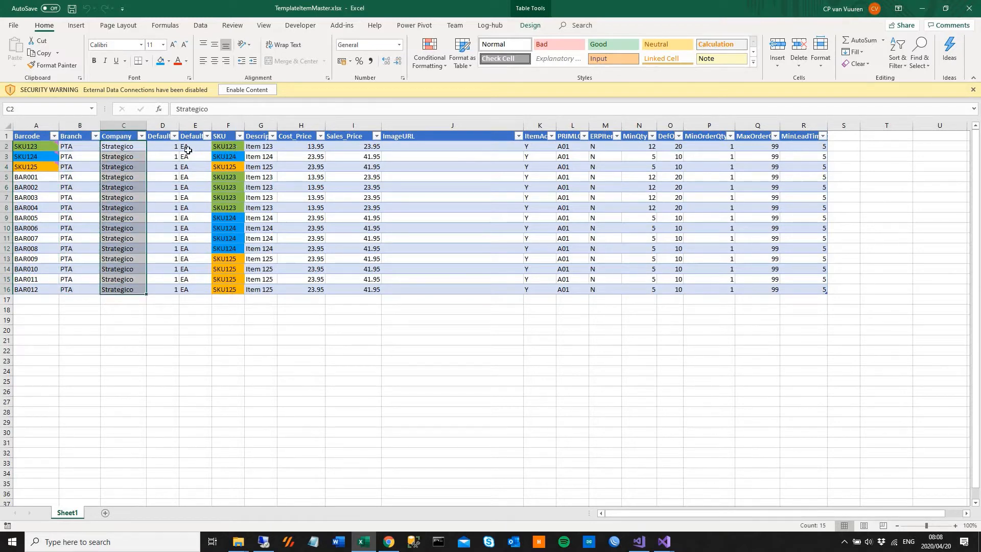
Step: Compare the barcodes in rows 2 to 4 with the SKU column and read the comments on those barcodes
click(229, 148)
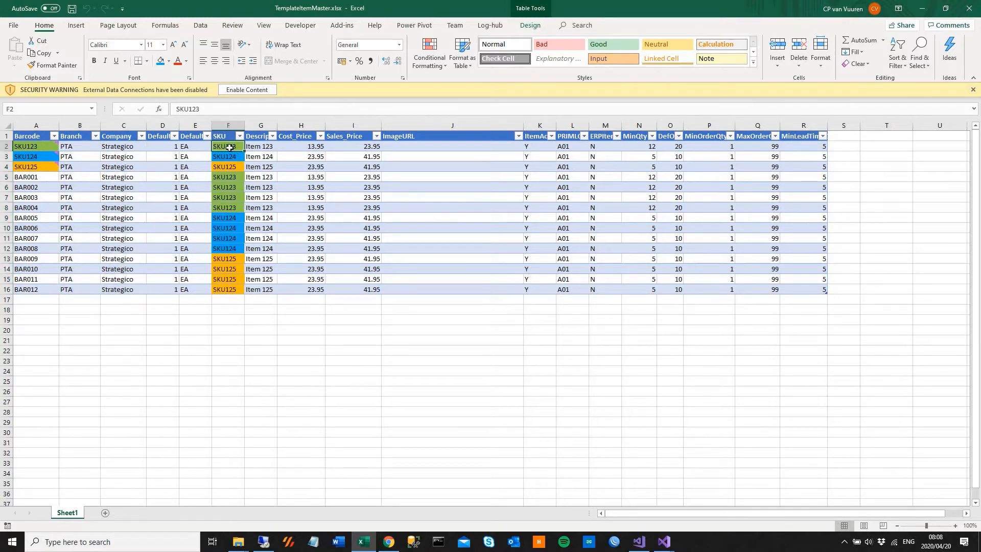
click(35, 149)
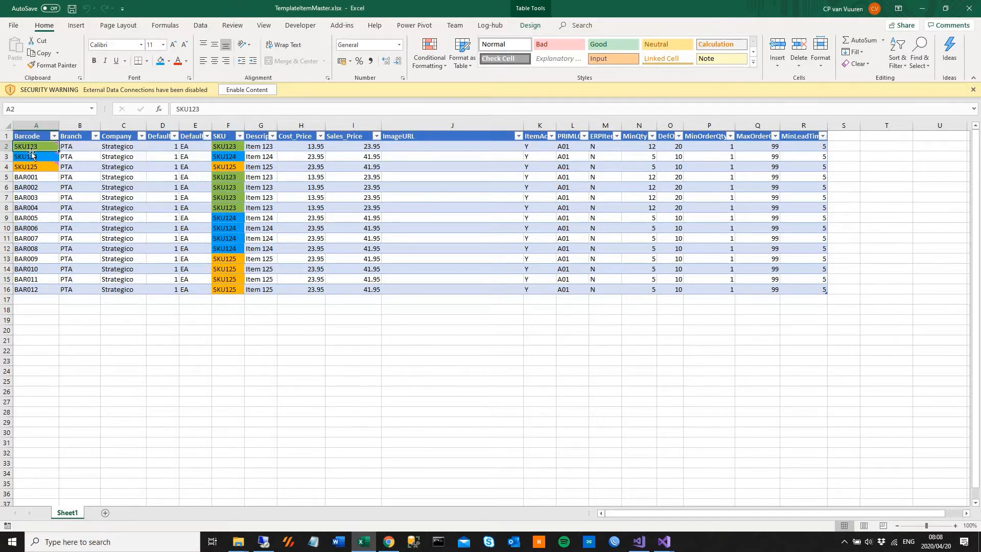
click(230, 157)
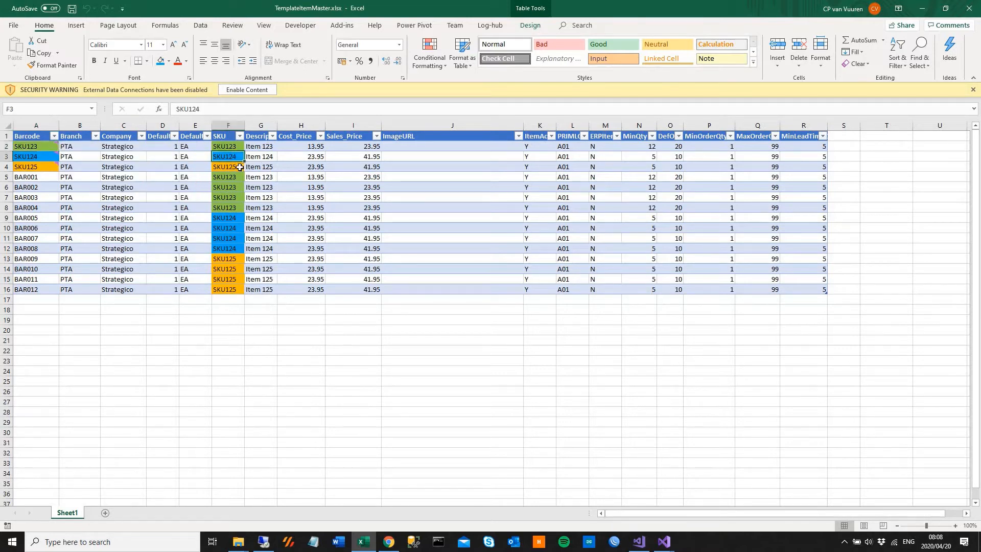
click(238, 168)
mouse_move(30, 164)
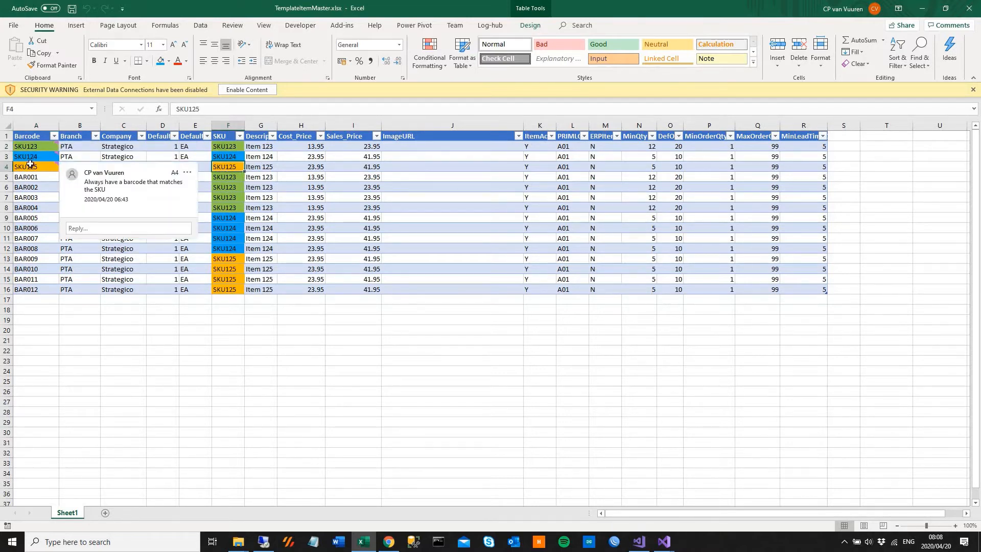
drag(35, 147, 230, 160)
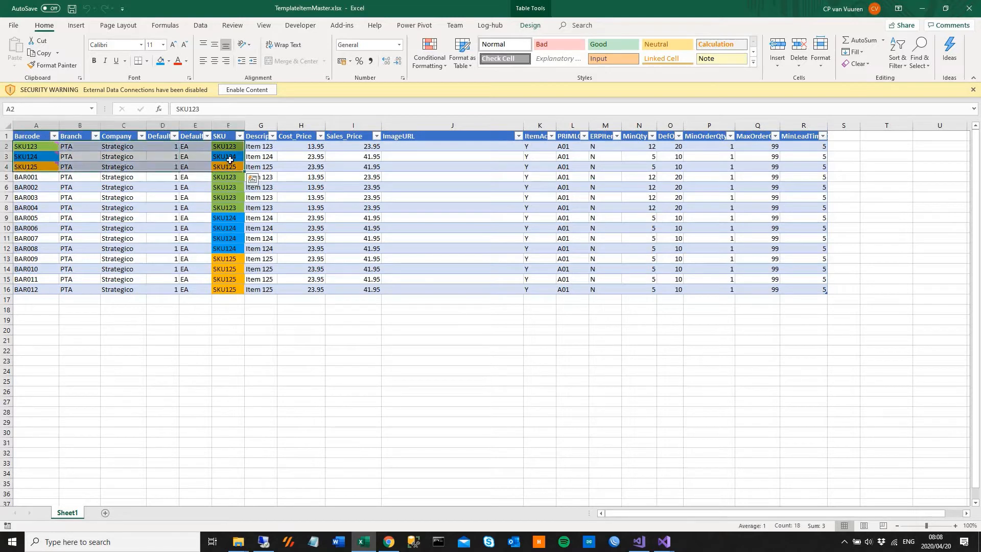
mouse_move(50, 154)
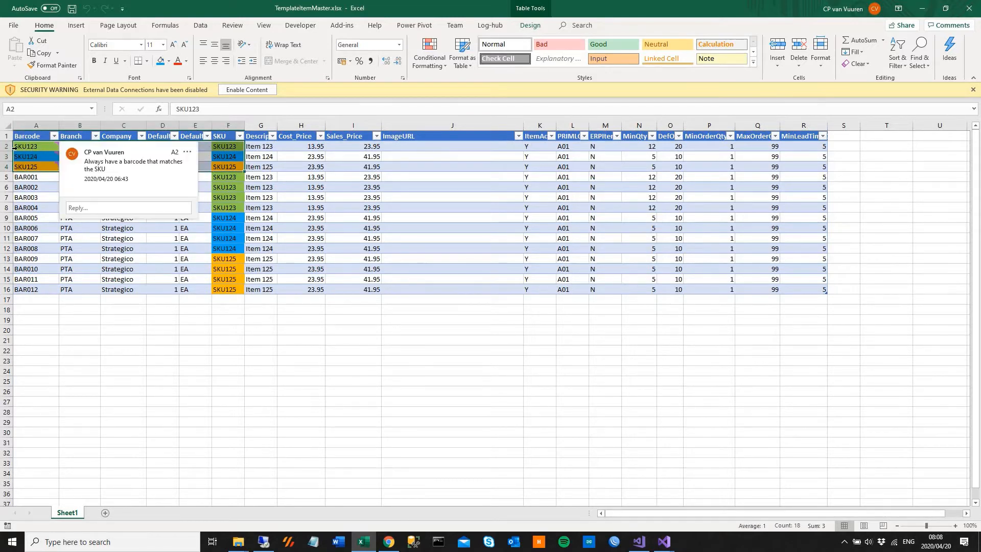
click(33, 148)
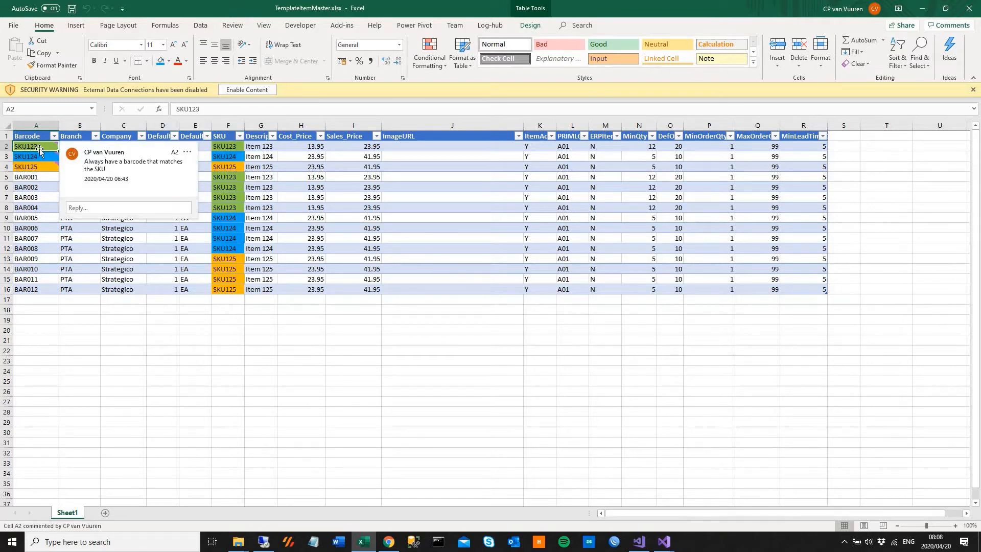
click(228, 145)
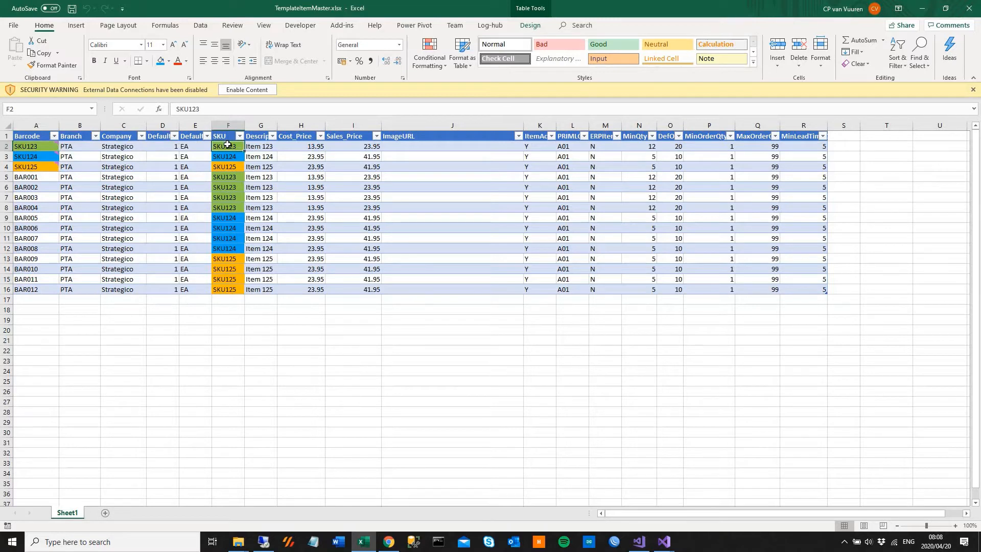
Step: Examine how barcodes BAR001 to BAR004 in rows 5 to 8 are linked to SKU123
click(33, 178)
click(226, 147)
drag(226, 176, 24, 211)
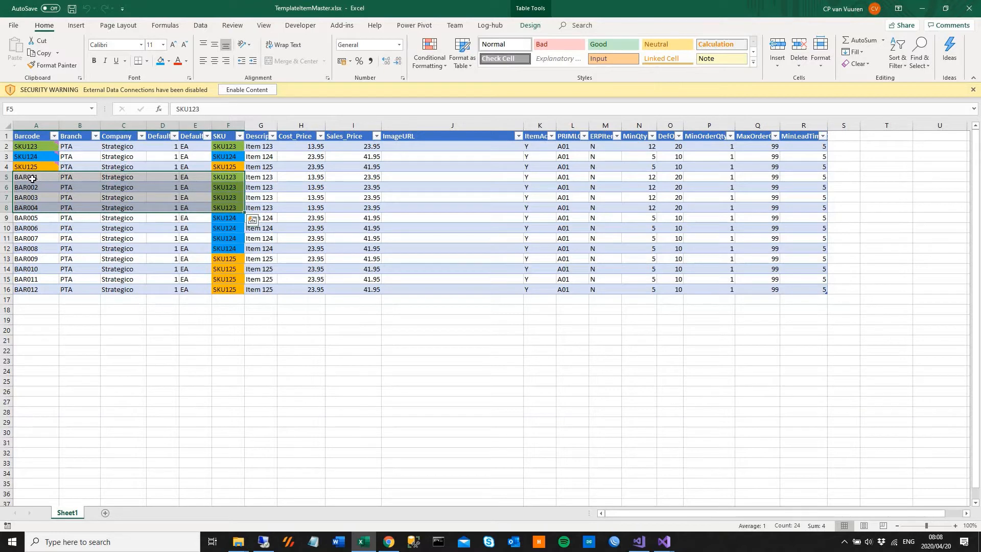
click(29, 177)
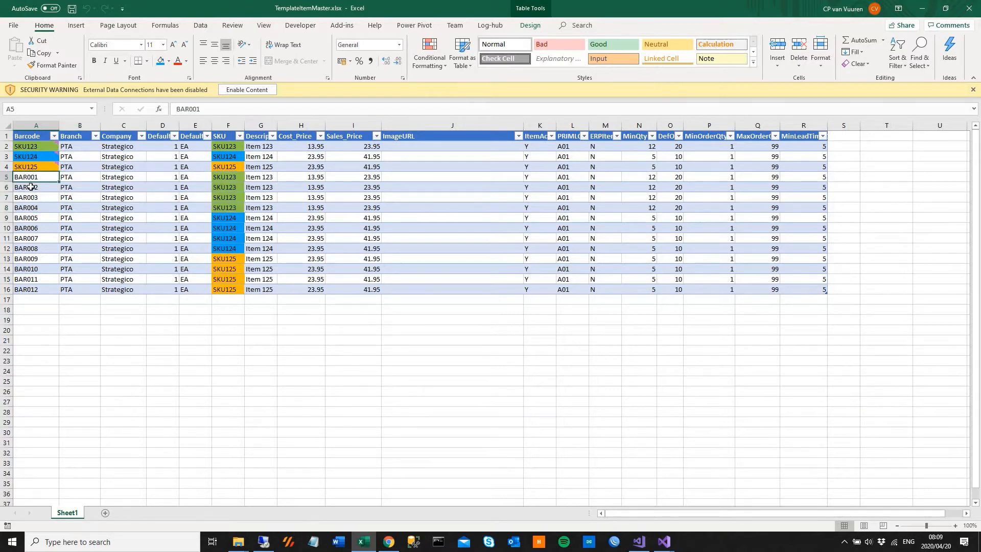
click(31, 197)
drag(42, 177, 40, 211)
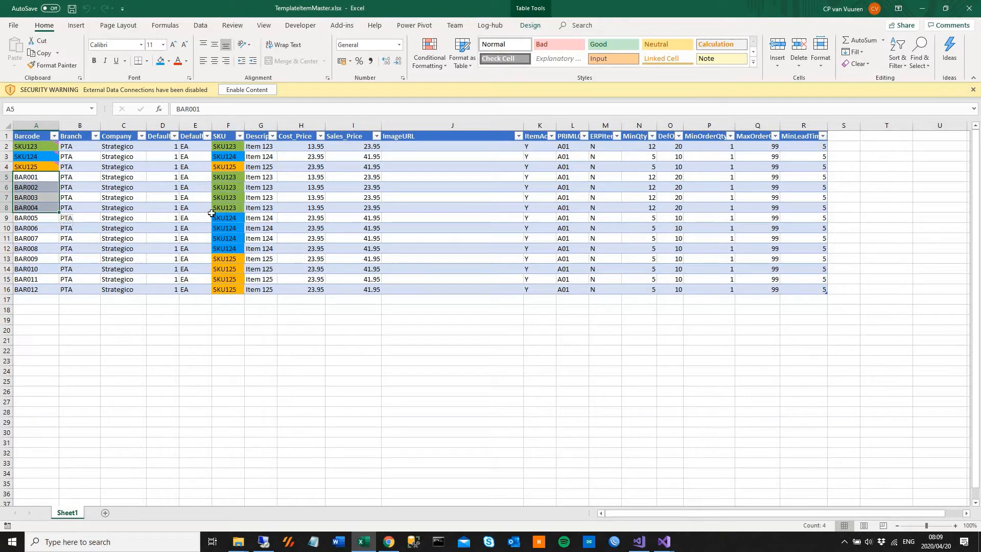
click(225, 178)
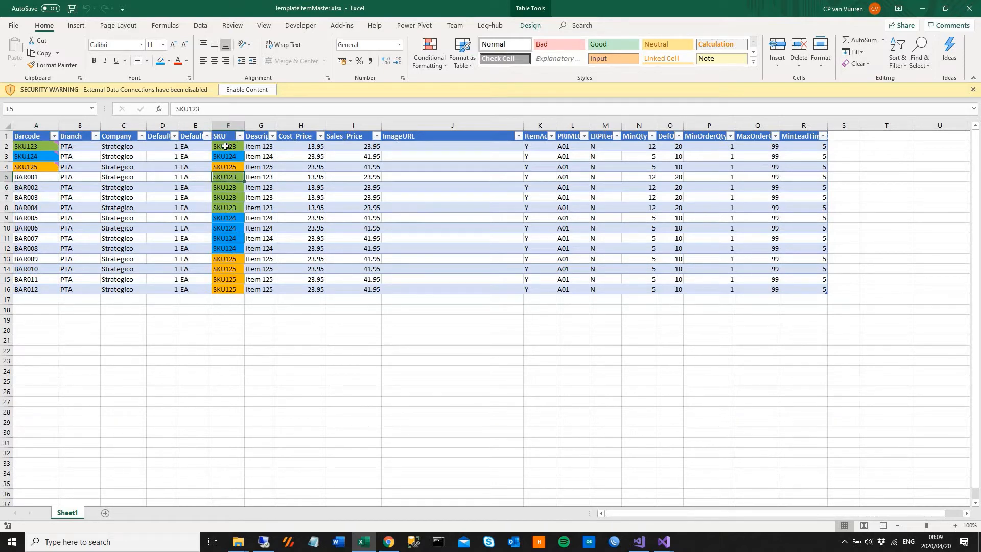
Step: Review the whole SKU column and compare the item details repeated across the SKU123 and SKU124 barcode rows
drag(225, 147, 219, 289)
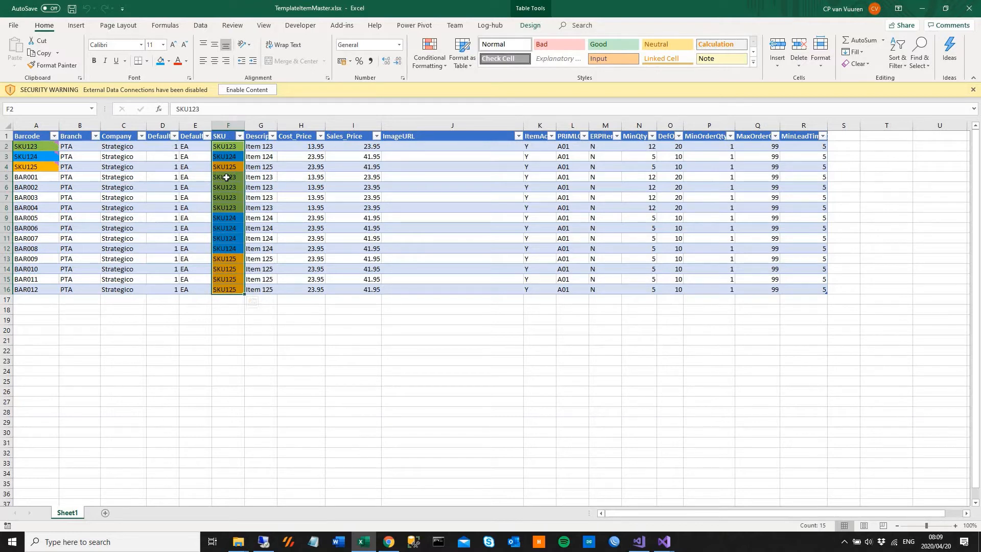
click(226, 177)
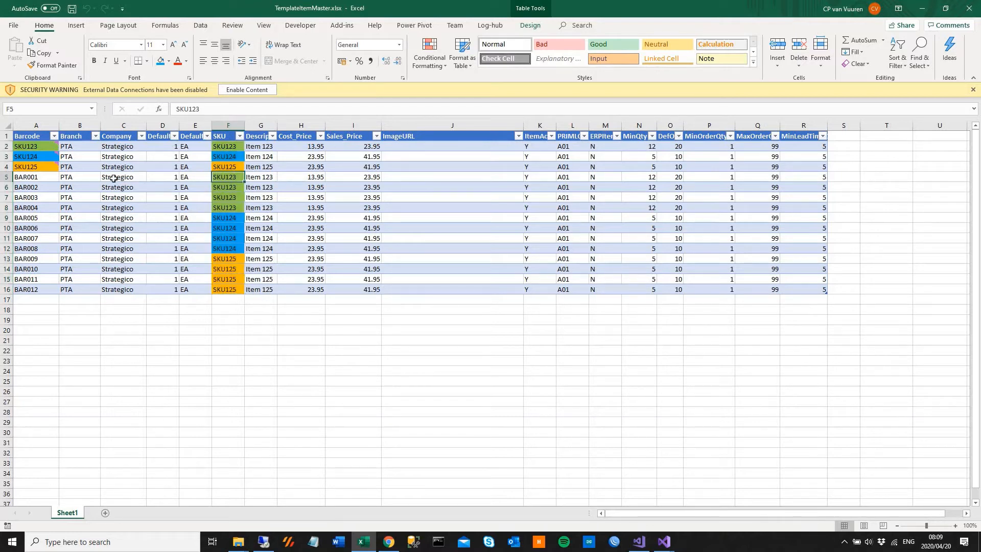
drag(39, 177, 243, 208)
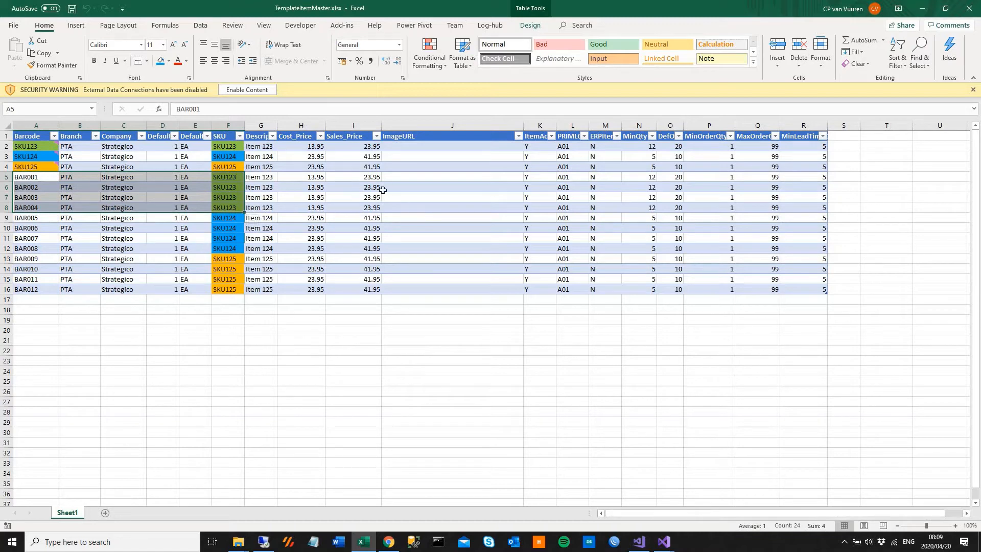
drag(234, 178, 815, 205)
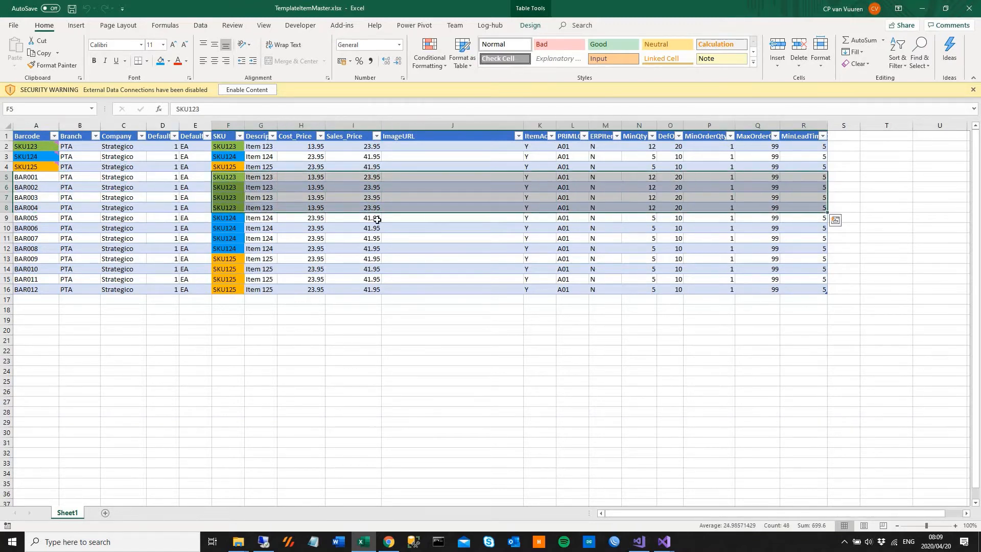
drag(232, 219, 808, 247)
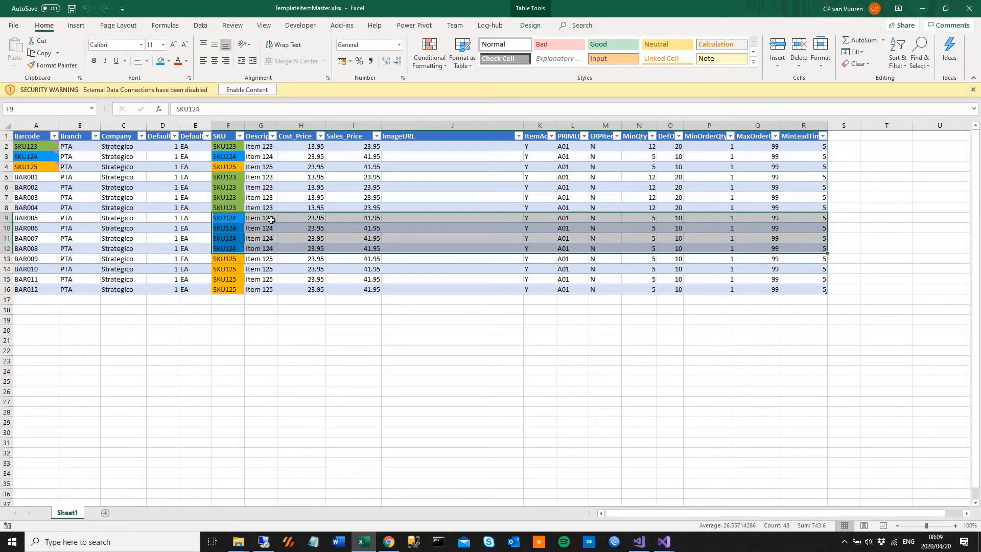
Step: Examine how barcodes BAR005 to BAR008 are linked to SKU124 and compare them with the SKU125 rows
drag(42, 219, 285, 251)
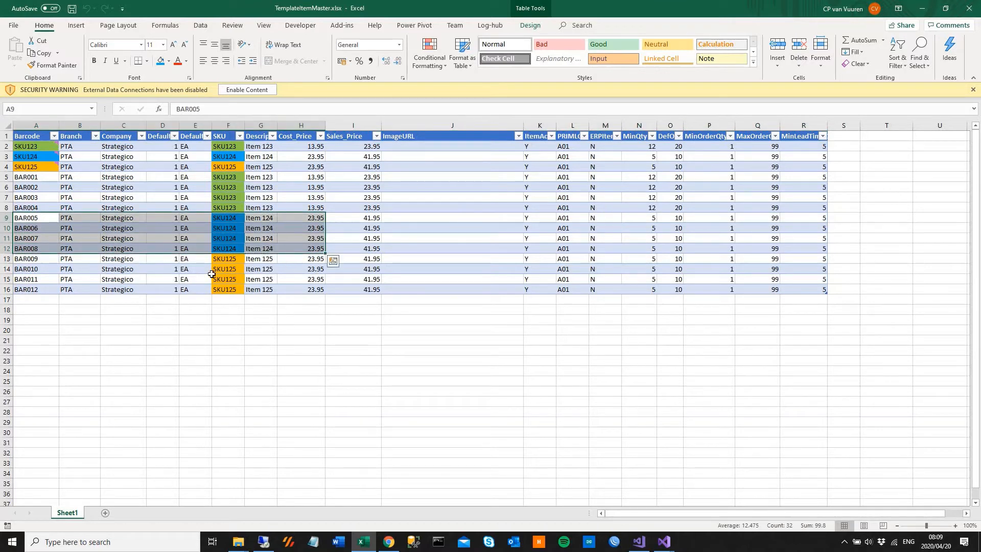
click(228, 270)
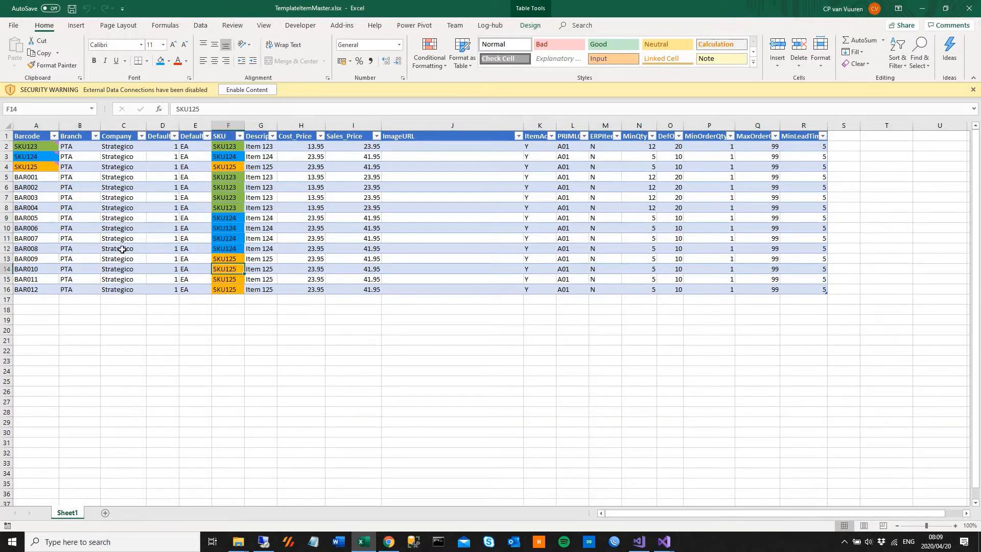
click(230, 247)
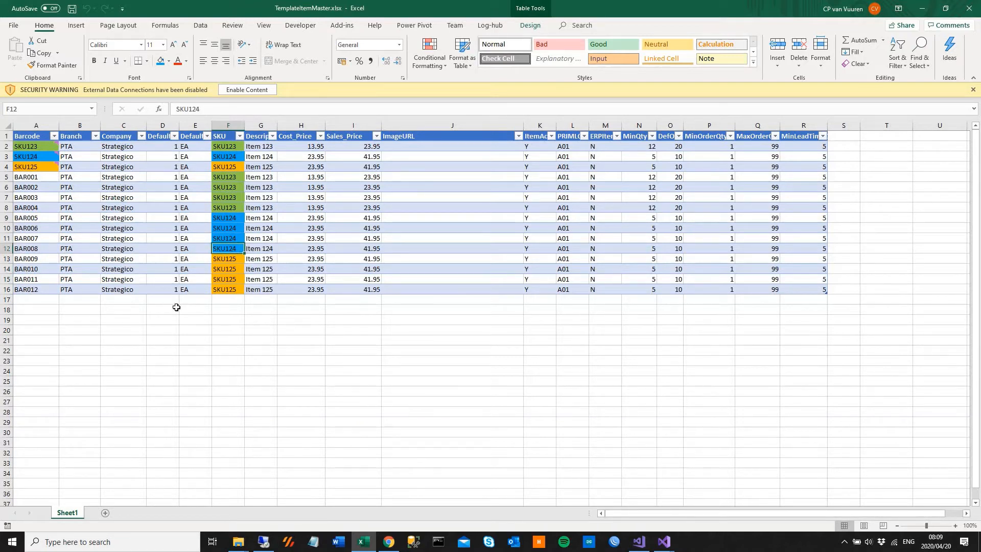
Step: Start a new item in row 17 with barcode SKU126 and branch Strategico
click(43, 302)
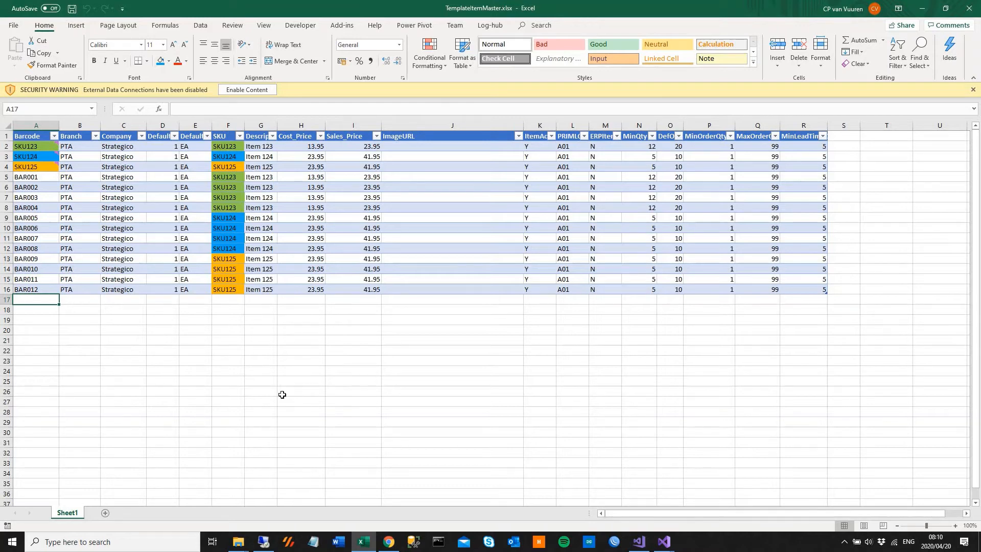
text(SKU12)
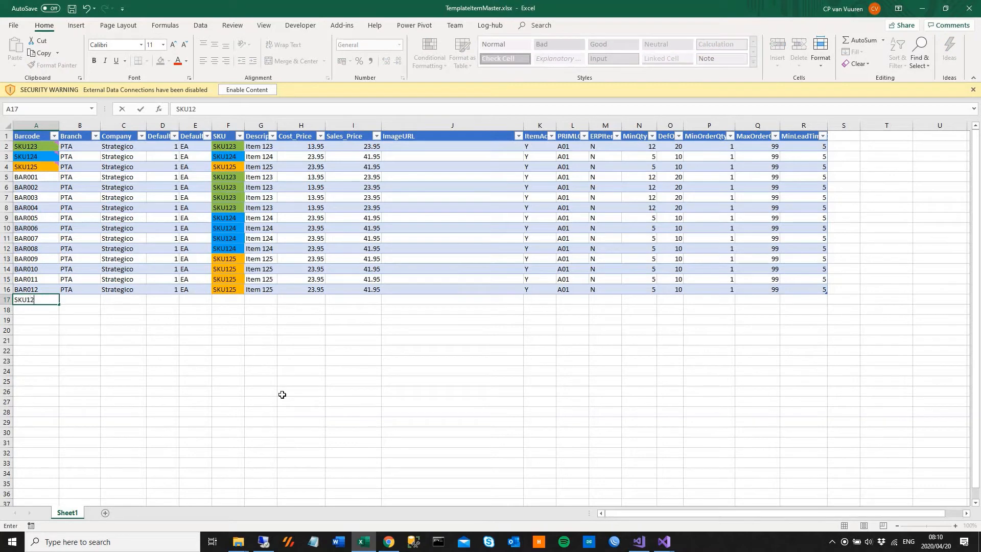
text(6)
key(Tab)
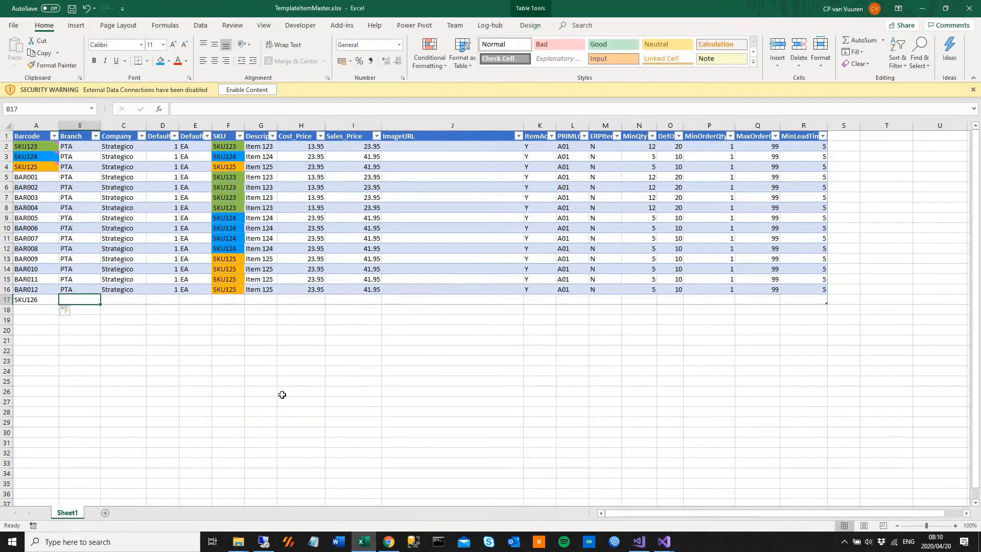
text(S)
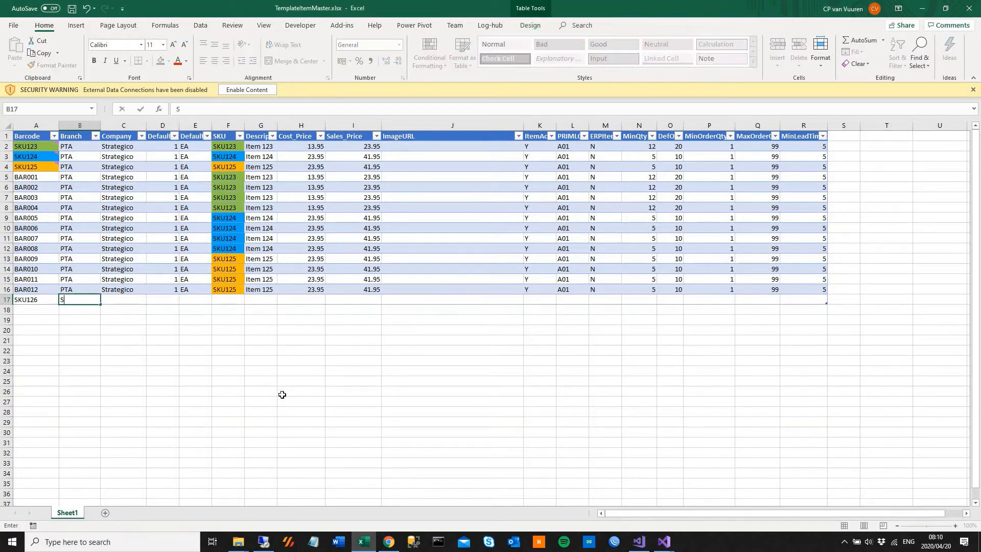
text(trategico)
key(Tab)
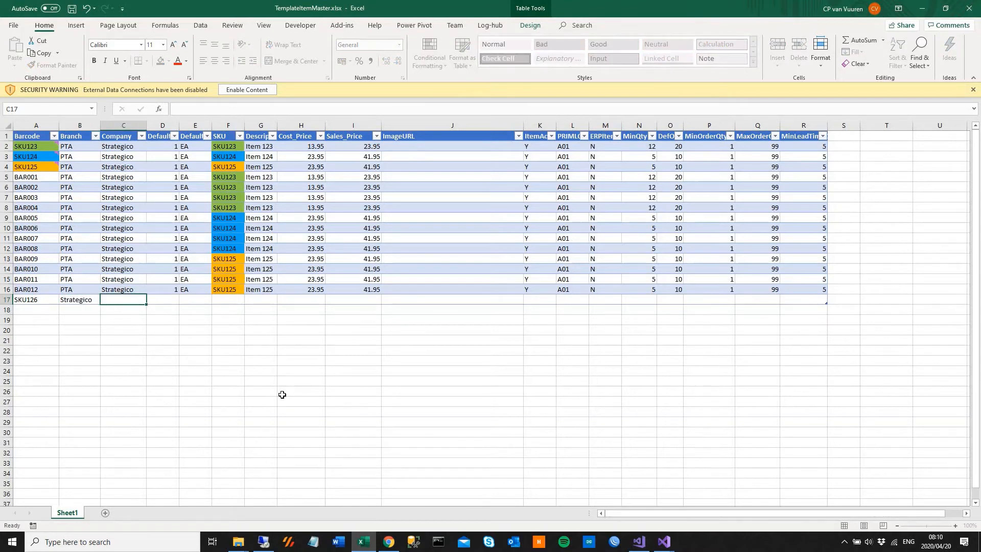
Step: Fill in row 17 with company Strategico, default quantity 1 and default unit of measure EA
text(Strategico)
key(Tab)
key(Tab)
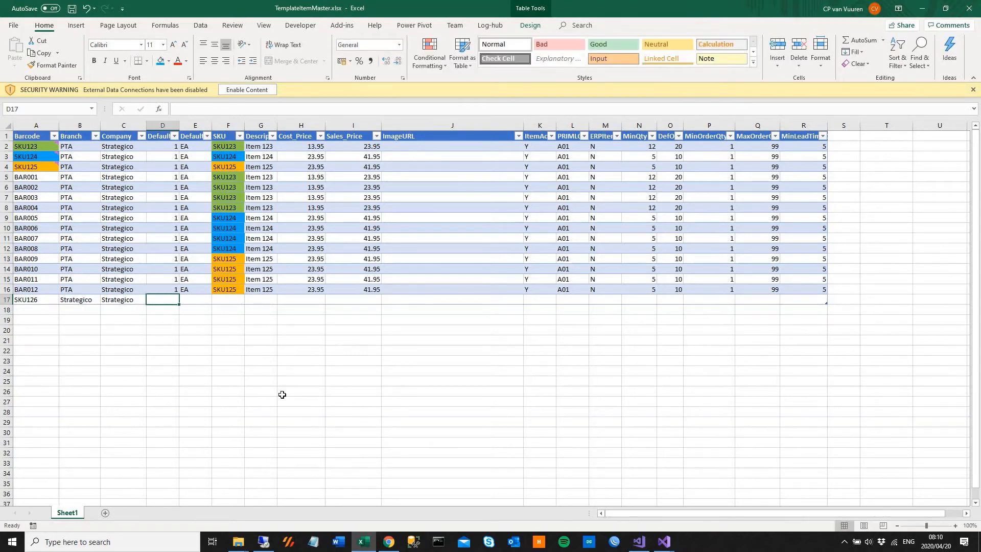
text(1)
key(Tab)
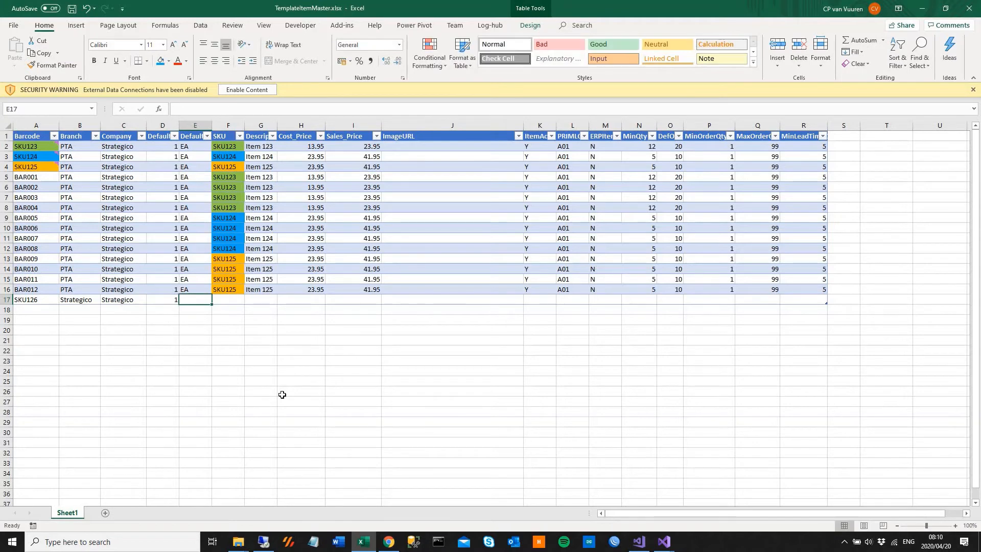
text(EA)
key(Tab)
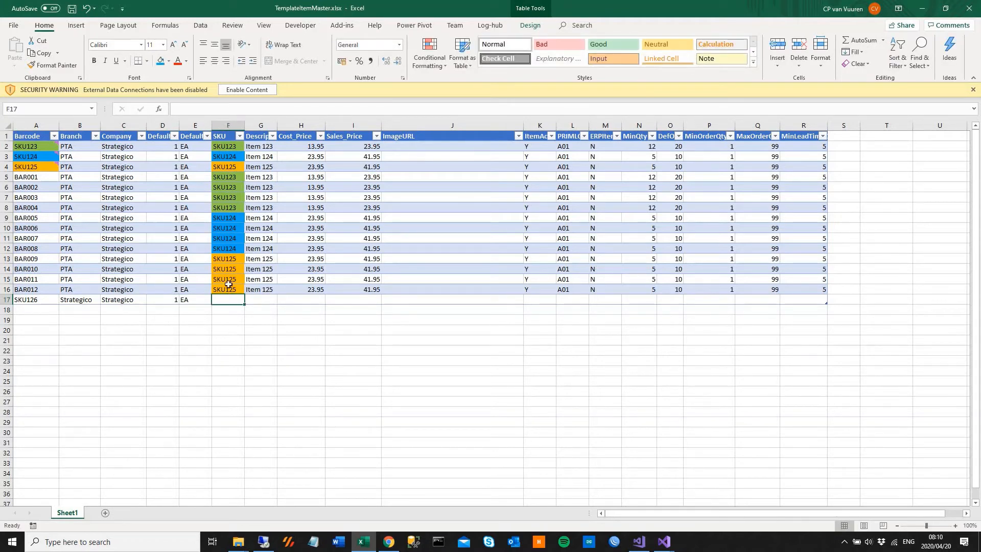
Step: Give the new item in row 17 the SKU SKU126 and the description Item 126
text(SKU)
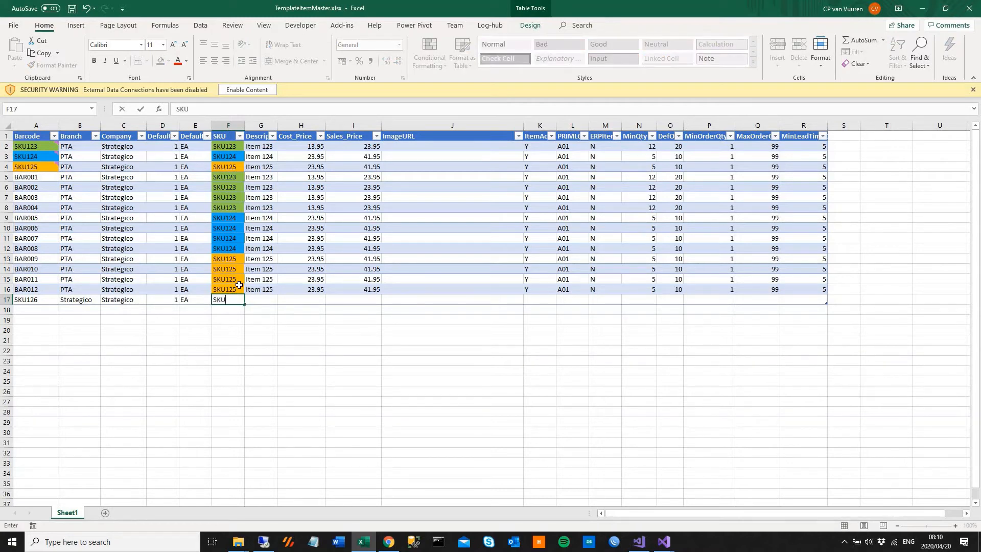
text(126)
key(Tab)
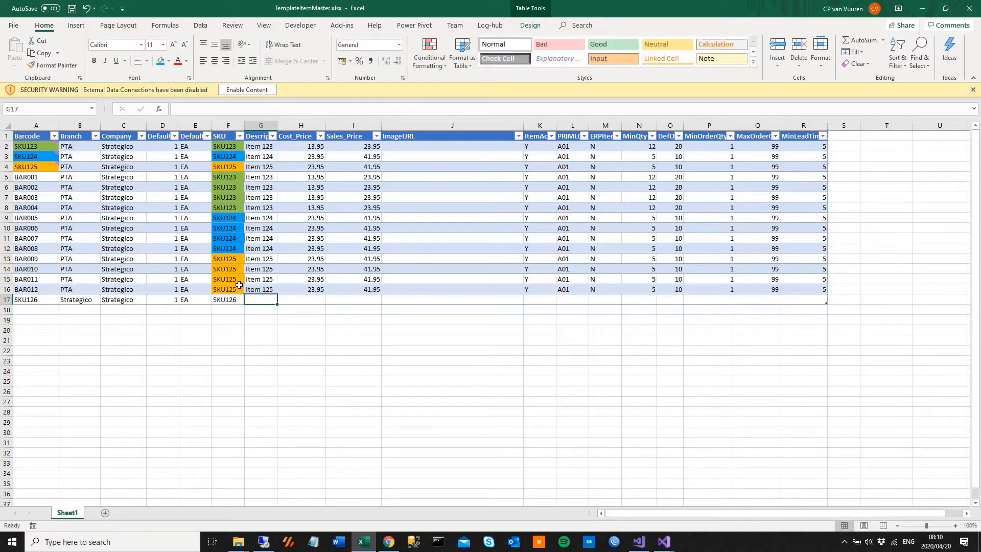
text(It)
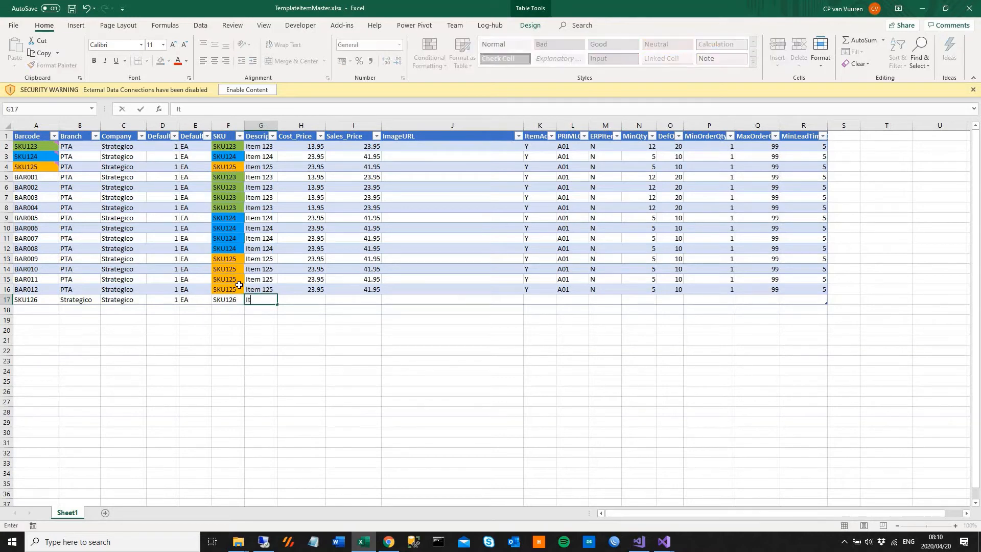
text(em 126)
key(Tab)
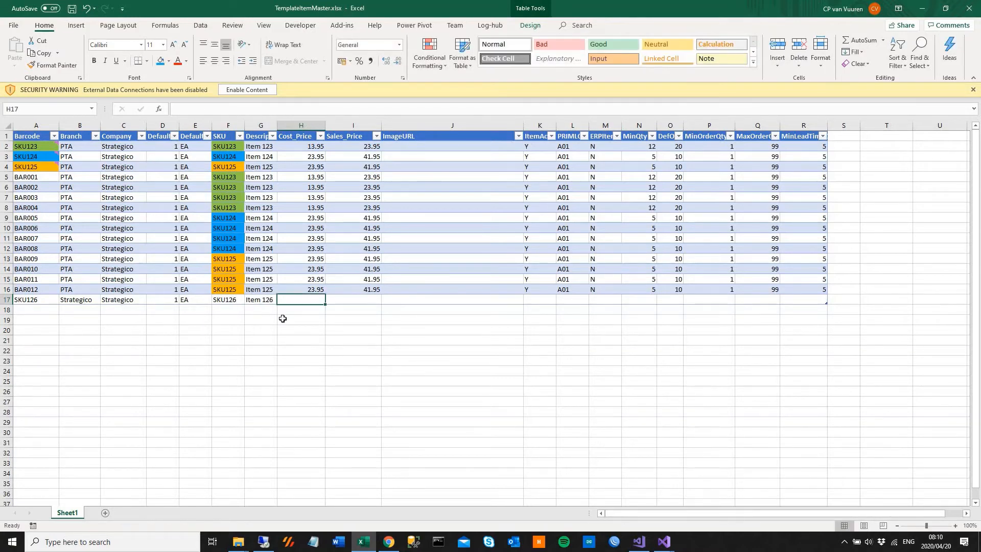
Step: Copy the values from Cost_Price through the minimum lead time column of row 16 into row 17
drag(305, 289, 817, 290)
key(ctrl+c)
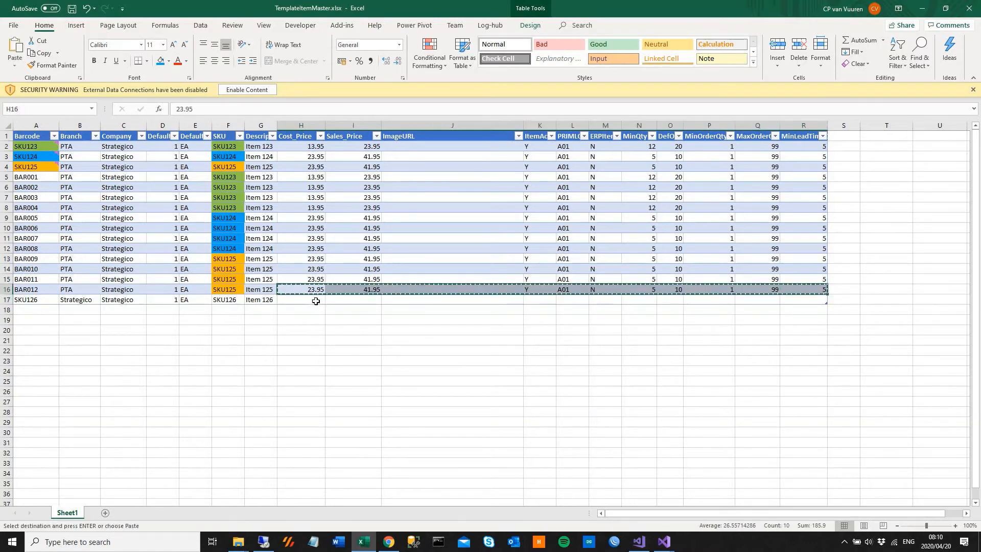
click(313, 300)
key(ctrl+v)
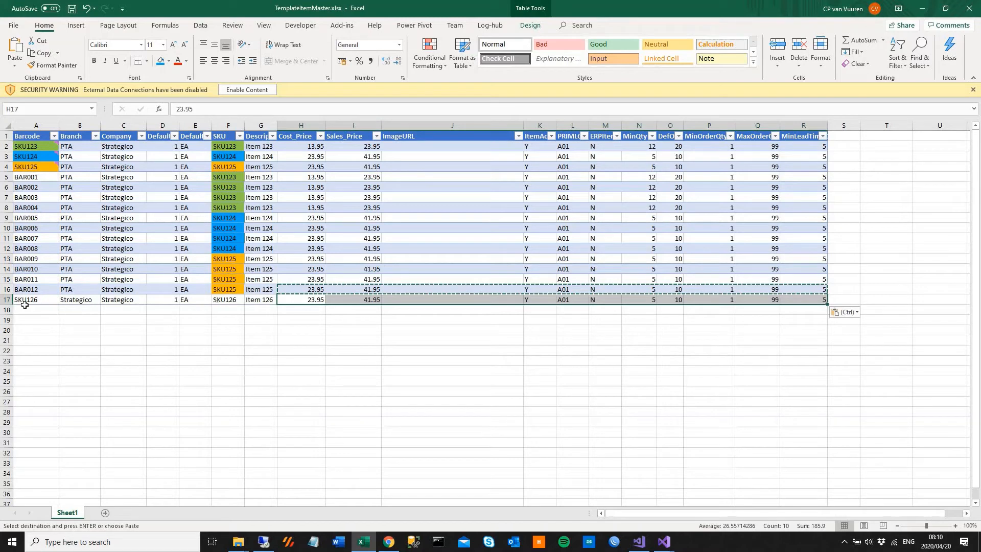
Step: Duplicate the whole SKU126 item row into row 18 and change the copy's barcode to BAR013
drag(29, 300, 804, 299)
key(ctrl+c)
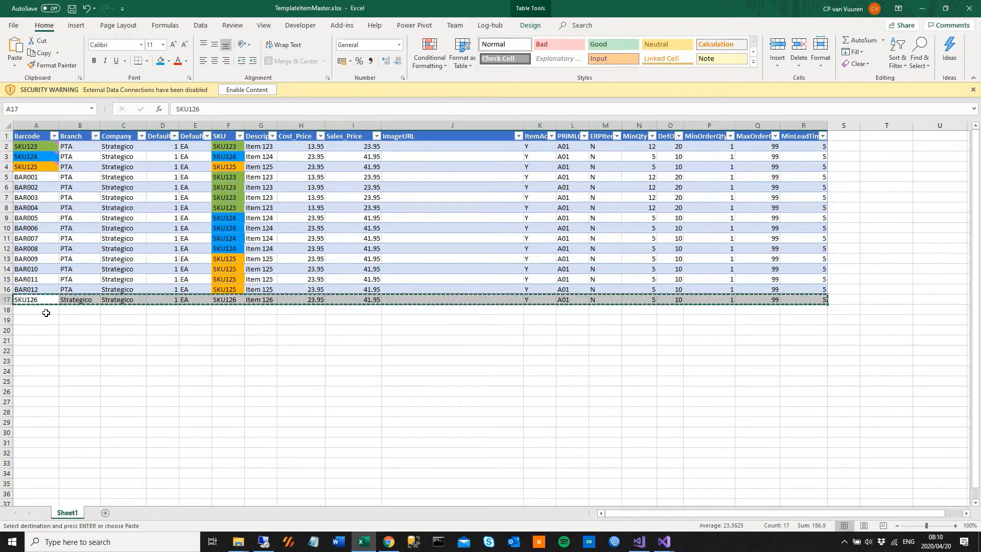
click(45, 310)
key(ctrl+v)
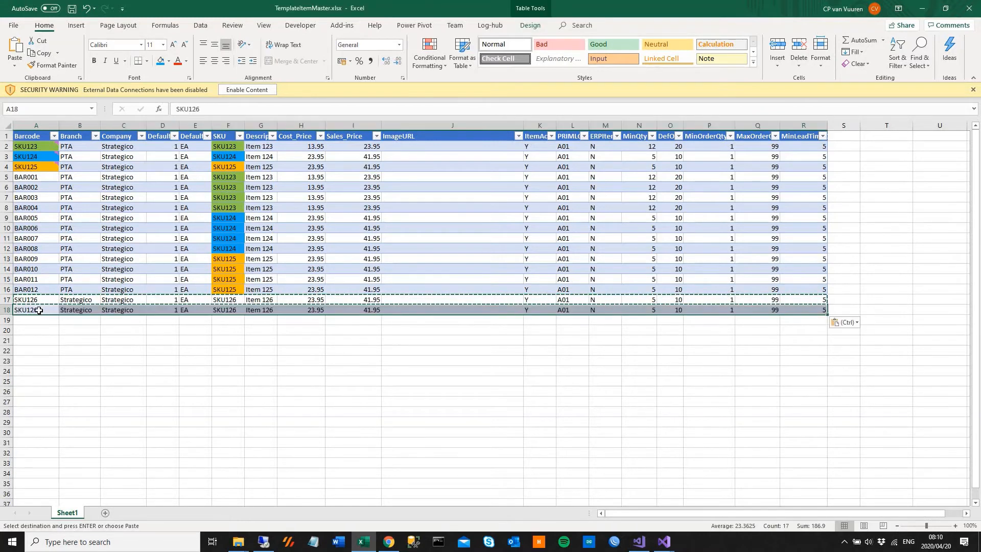
double_click(42, 313)
key(shift+Home)
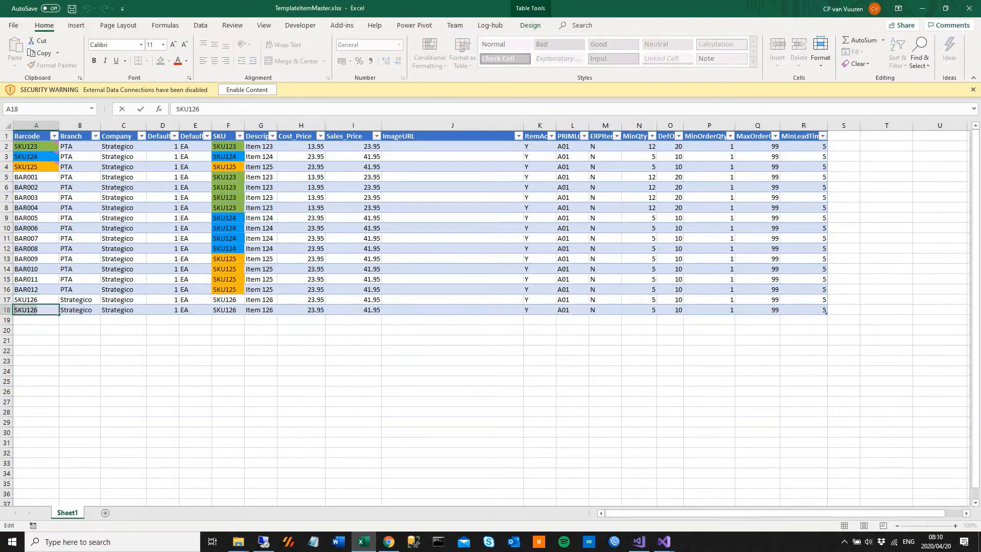
text(BAR013)
key(Return)
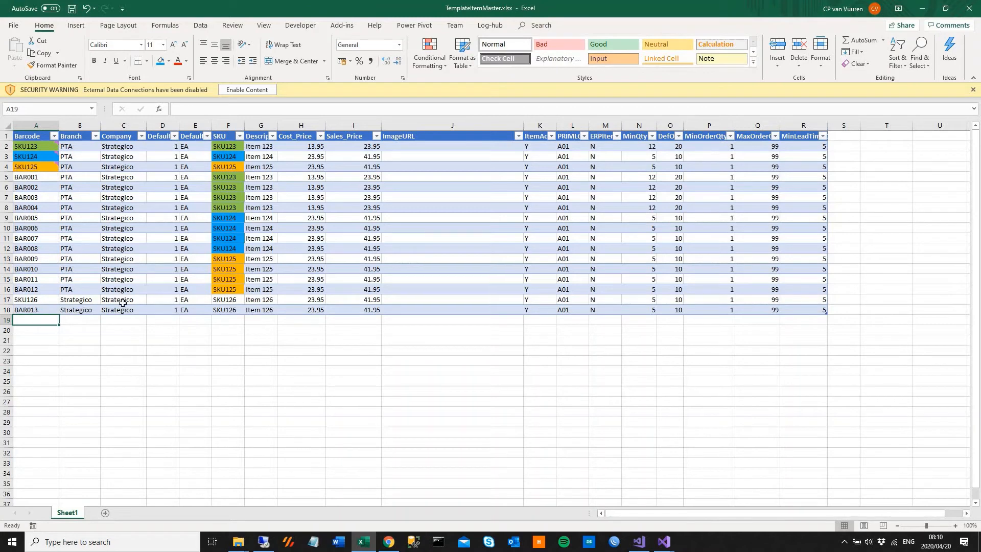
Step: Review the branches, barcodes and SKUs of the two new rows against the barcodes in rows 2 to 16
drag(80, 301, 81, 312)
click(37, 301)
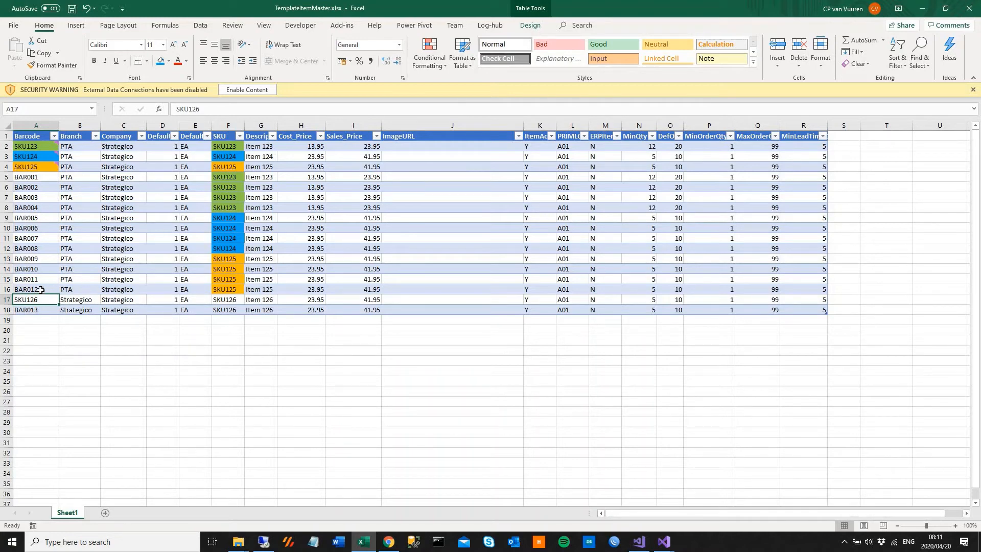
drag(41, 289, 38, 146)
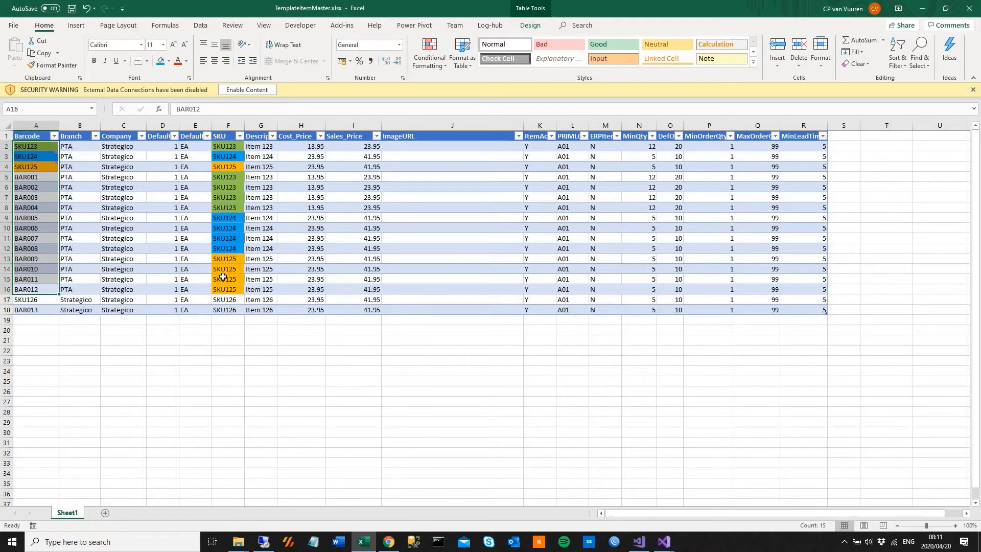
drag(32, 300, 31, 307)
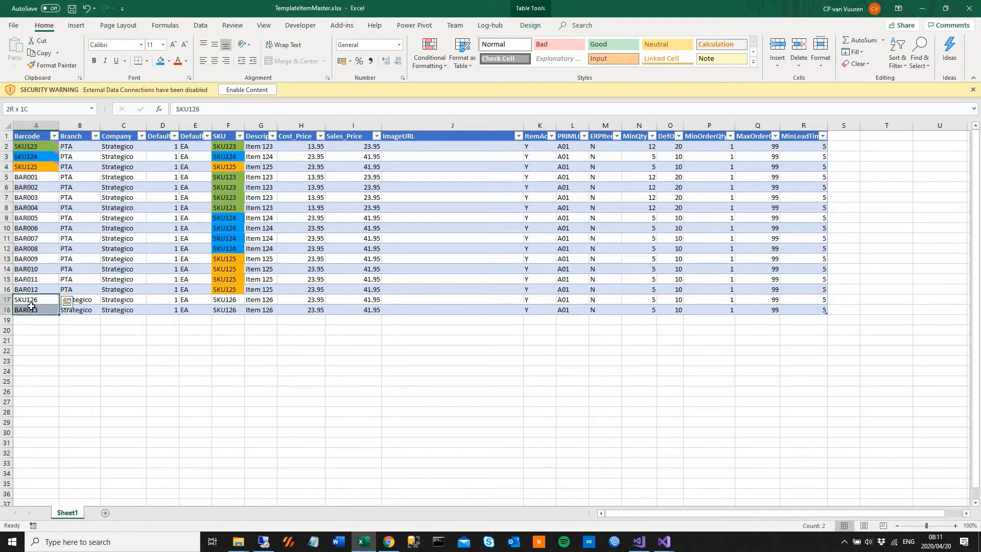
drag(228, 301, 228, 308)
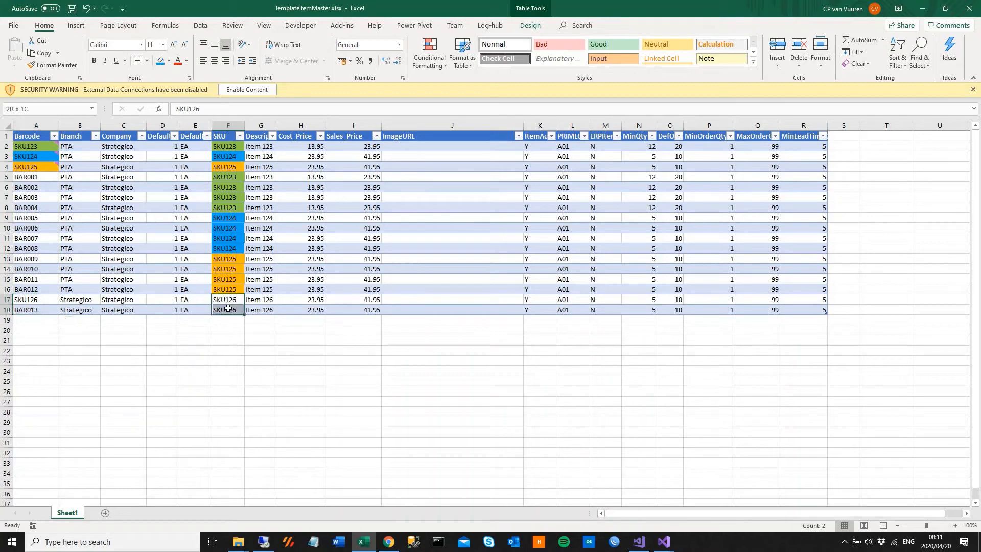
Step: Save the completed TemplateItemMaster.xlsx workbook
click(362, 259)
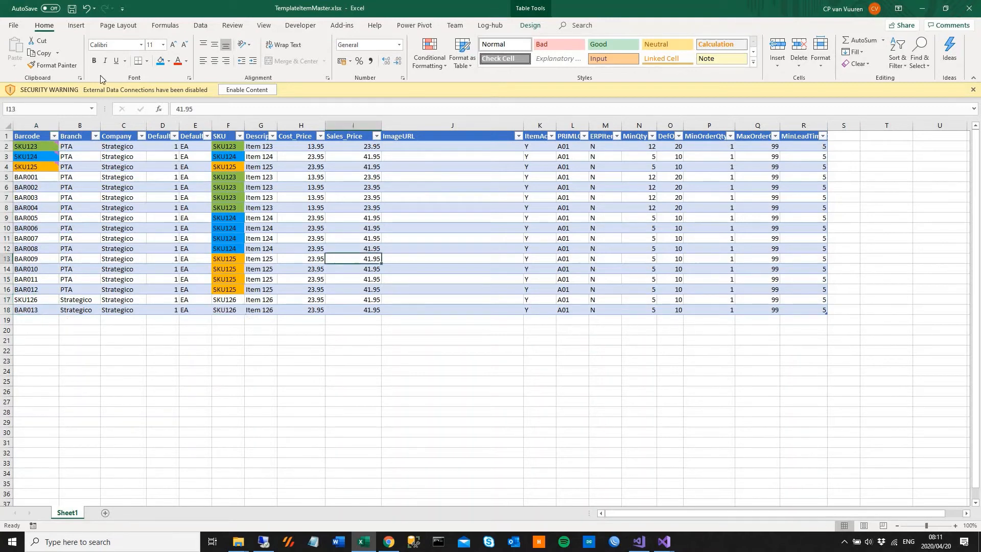
click(71, 9)
click(306, 238)
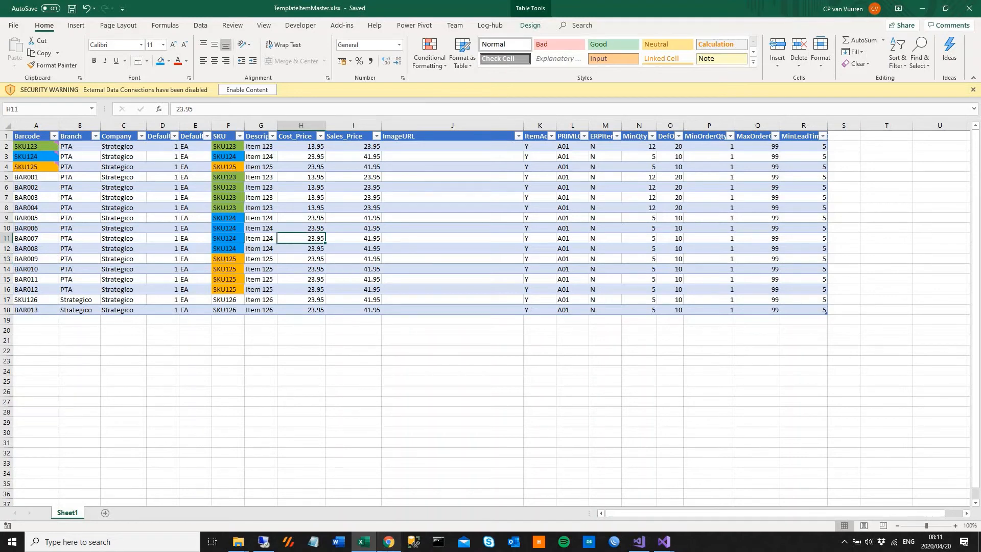
Step: Switch to BoB in Chrome and choose TemplateItemMaster.xlsx from the Desktop as the item master file
click(389, 540)
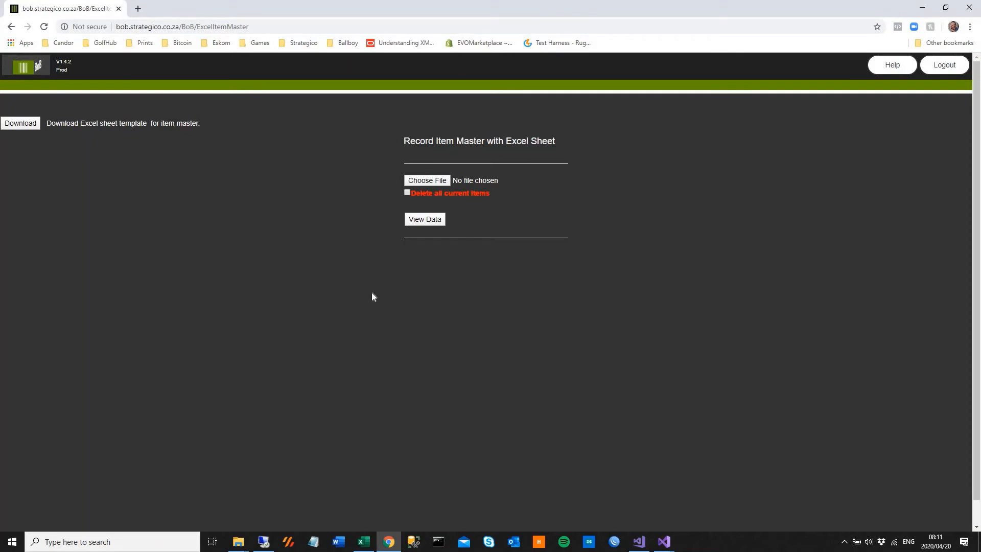
click(429, 181)
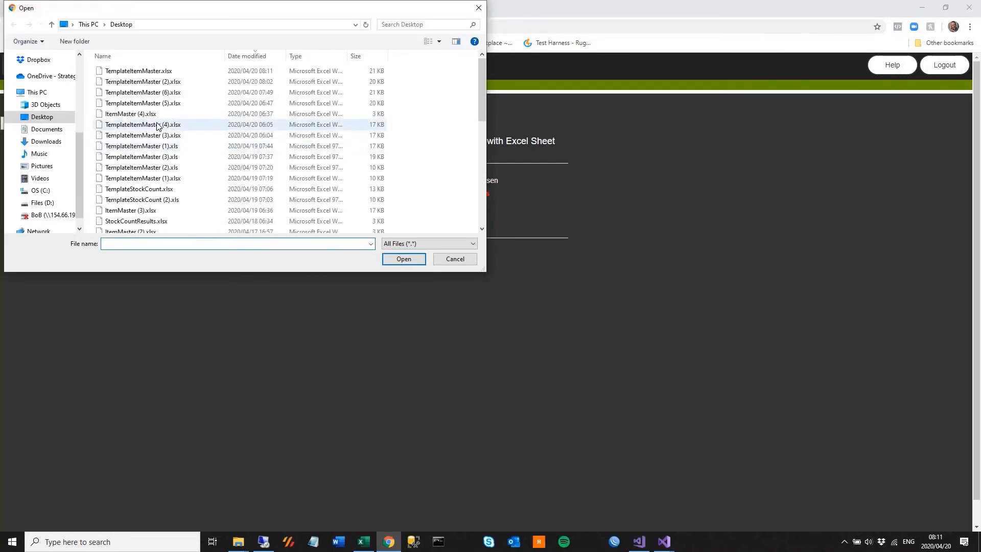
click(123, 74)
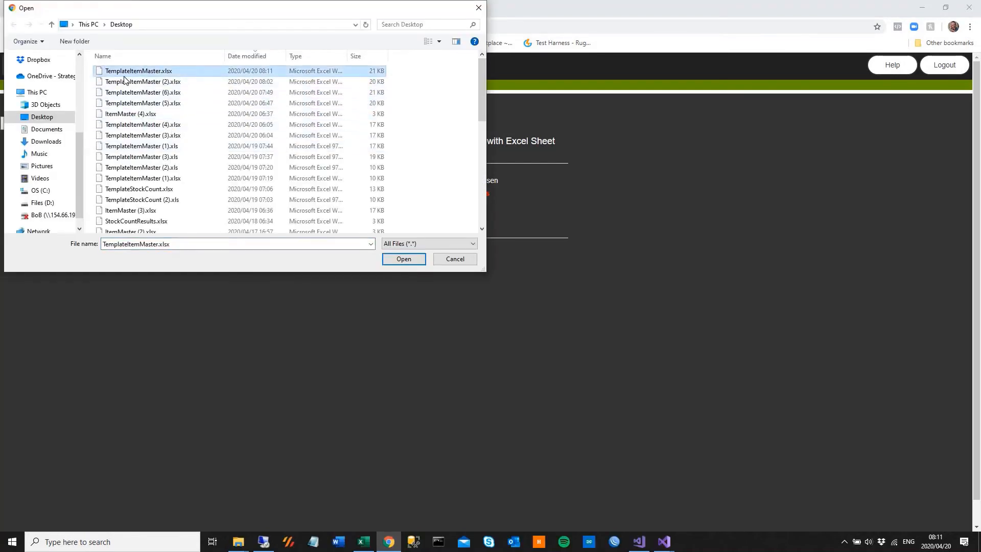
click(404, 259)
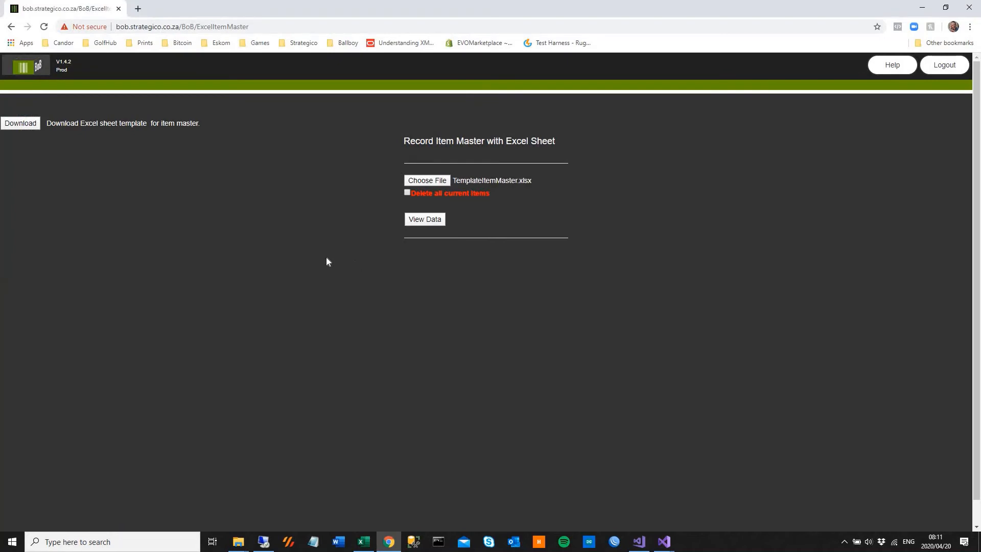
Step: Load the chosen sheet's data into the import page and review all the item rows before uploading
click(426, 220)
click(432, 223)
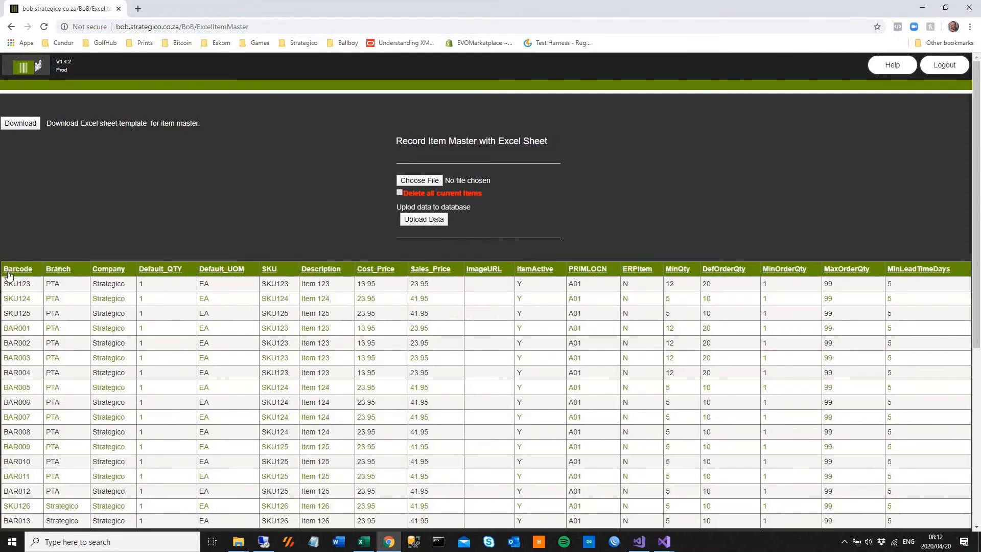
scroll(34, 363, down, 4)
scroll(32, 372, up, 3)
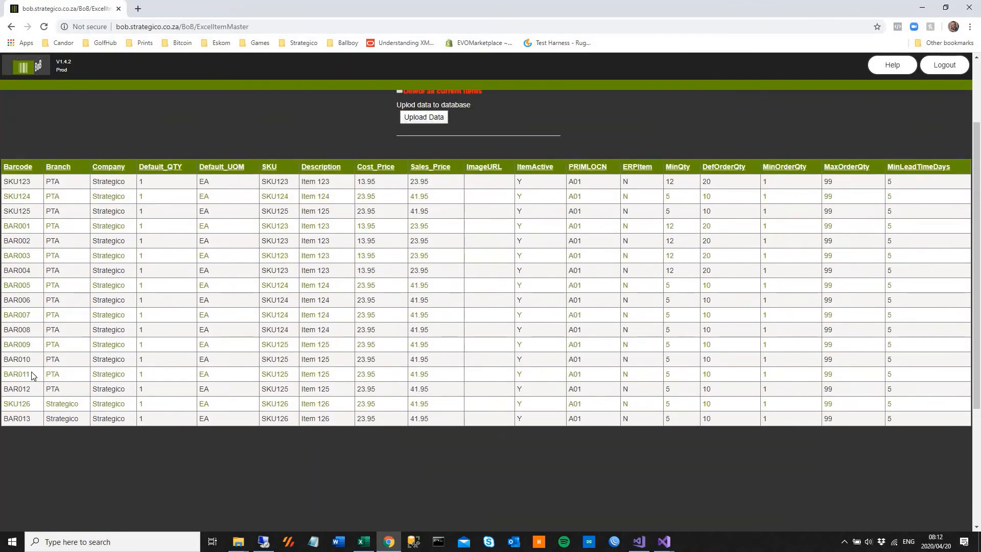
scroll(29, 369, up, 1)
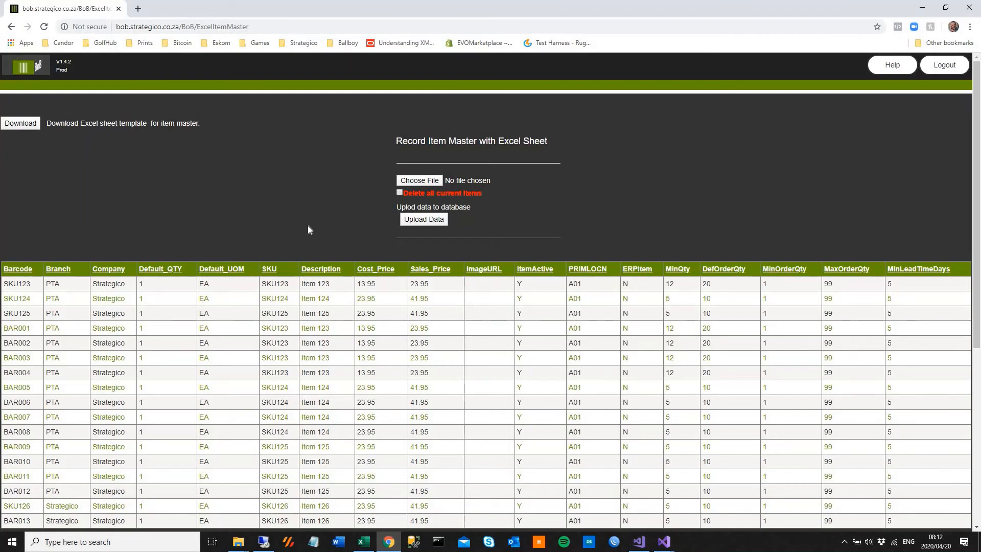
Step: Upload the item data to the database with deletion of all current items enabled, and read the import result message
click(400, 193)
click(422, 220)
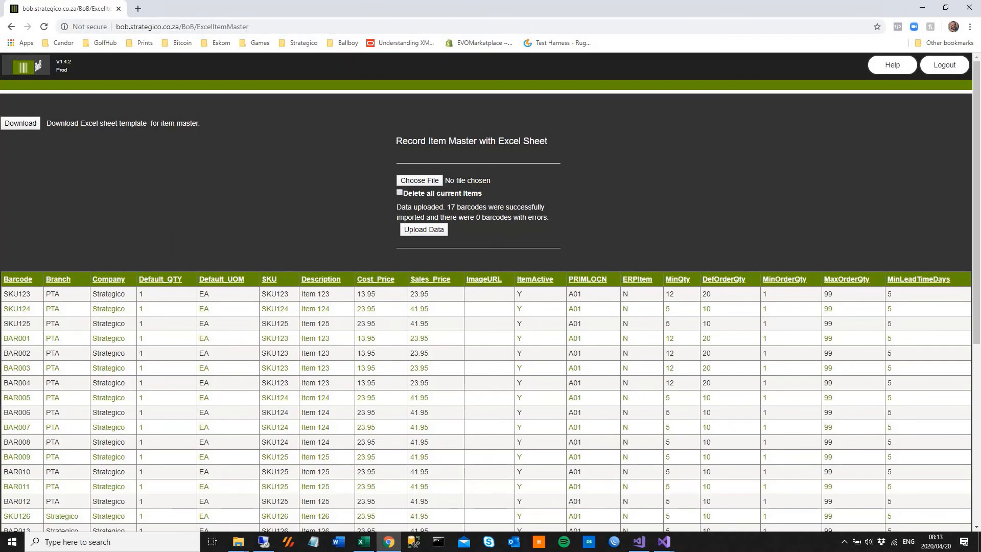
drag(397, 207, 534, 217)
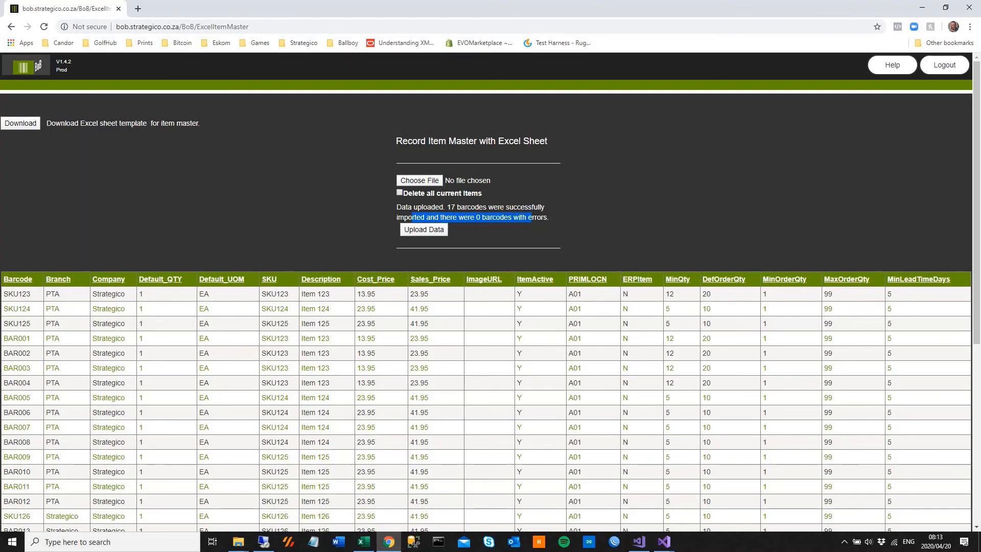
click(574, 220)
Step: Check the imported items in Item Admin for branch PTA and for branch Strategico, and return to the Option Form
click(37, 70)
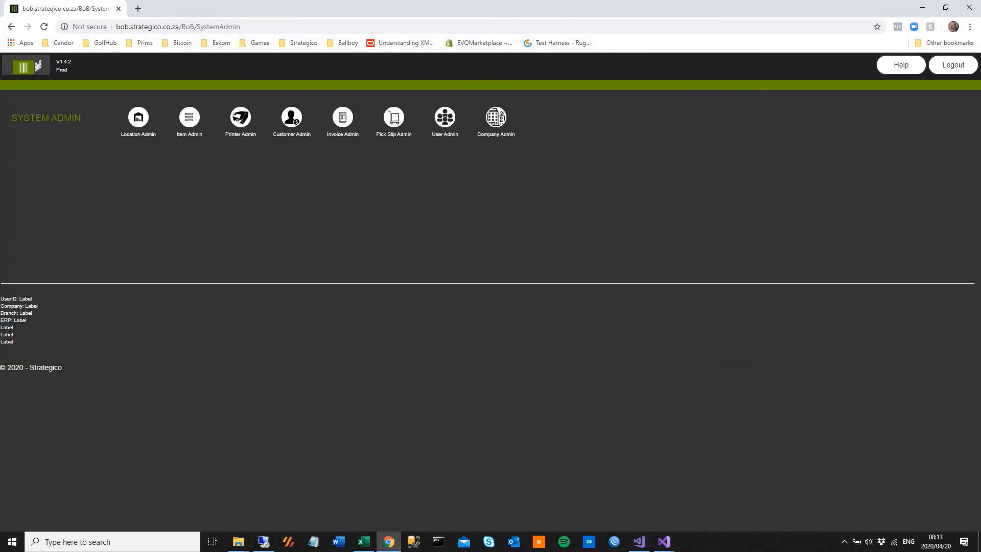
click(189, 118)
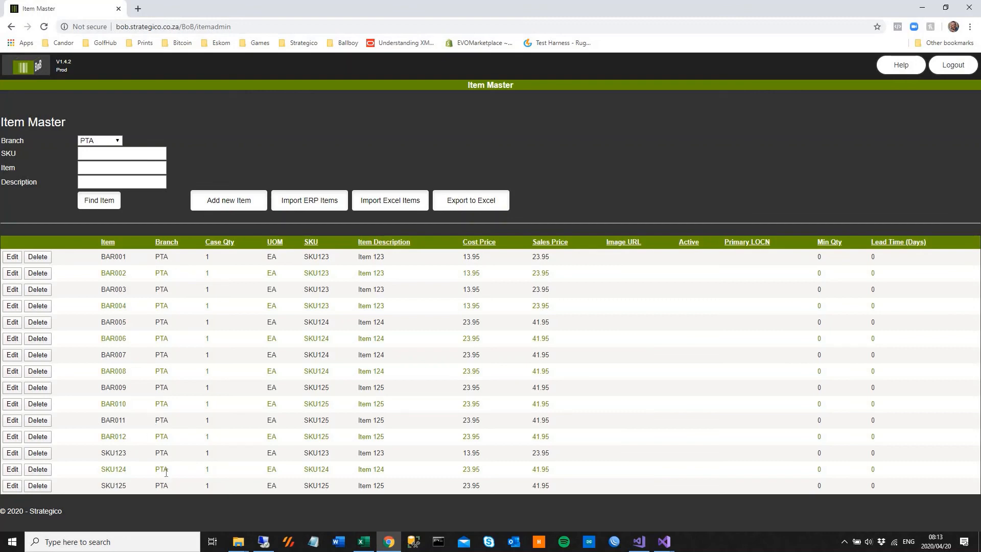
click(110, 140)
click(95, 159)
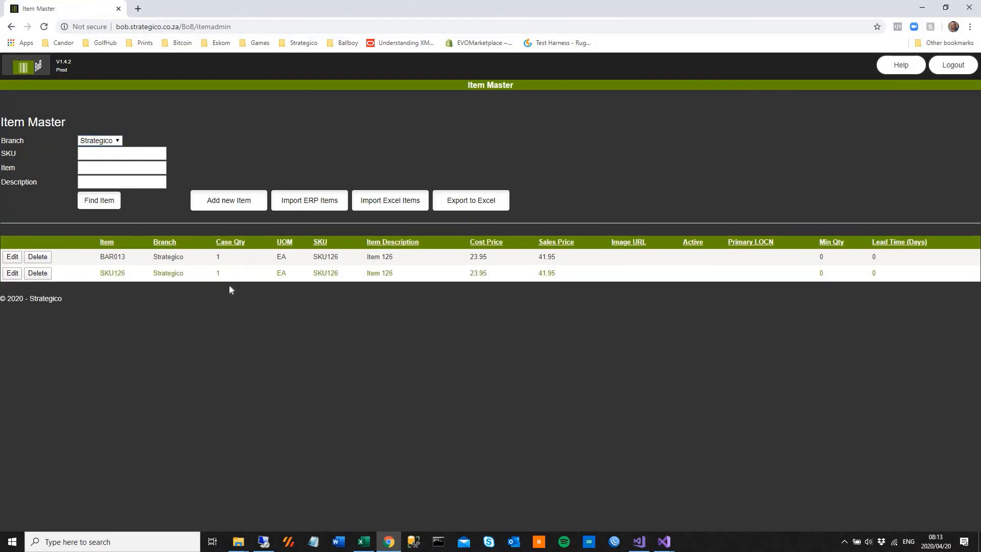
click(26, 67)
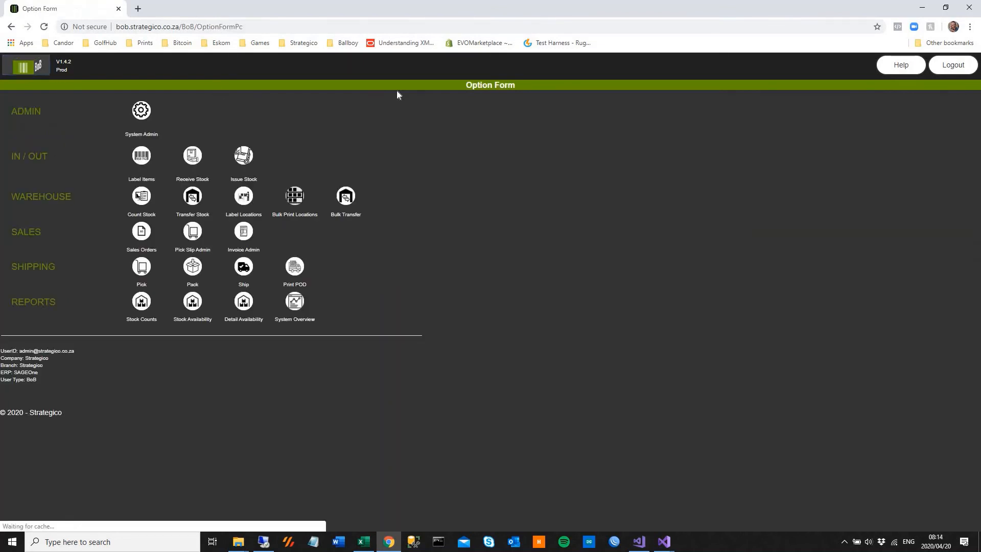